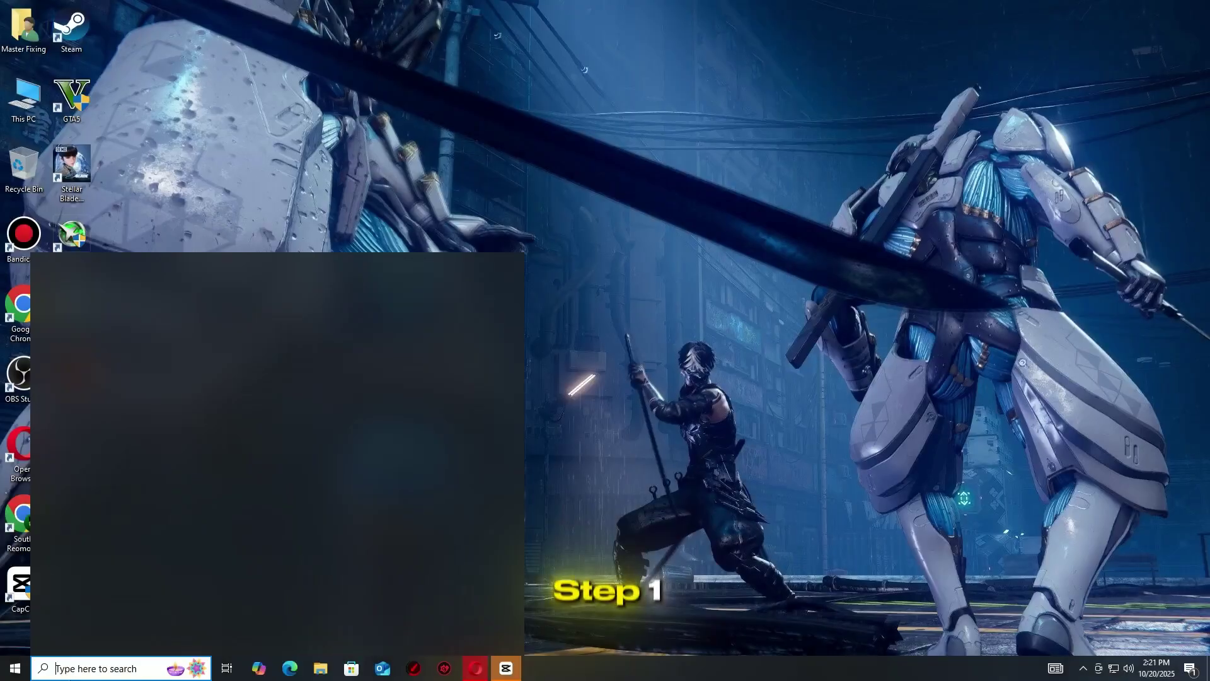
# - Search 'device' and start a driver update for the Radeon (TM) RX 470 in Device Manager
pyautogui.write('d')
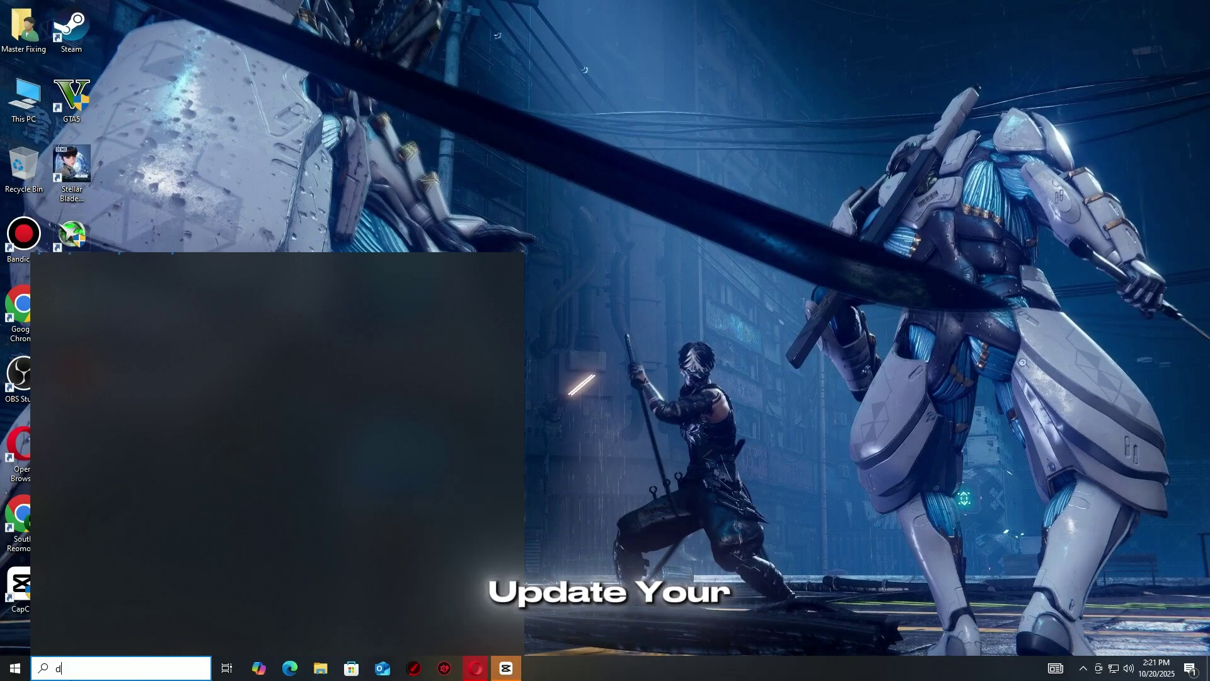
pyautogui.write('evice')
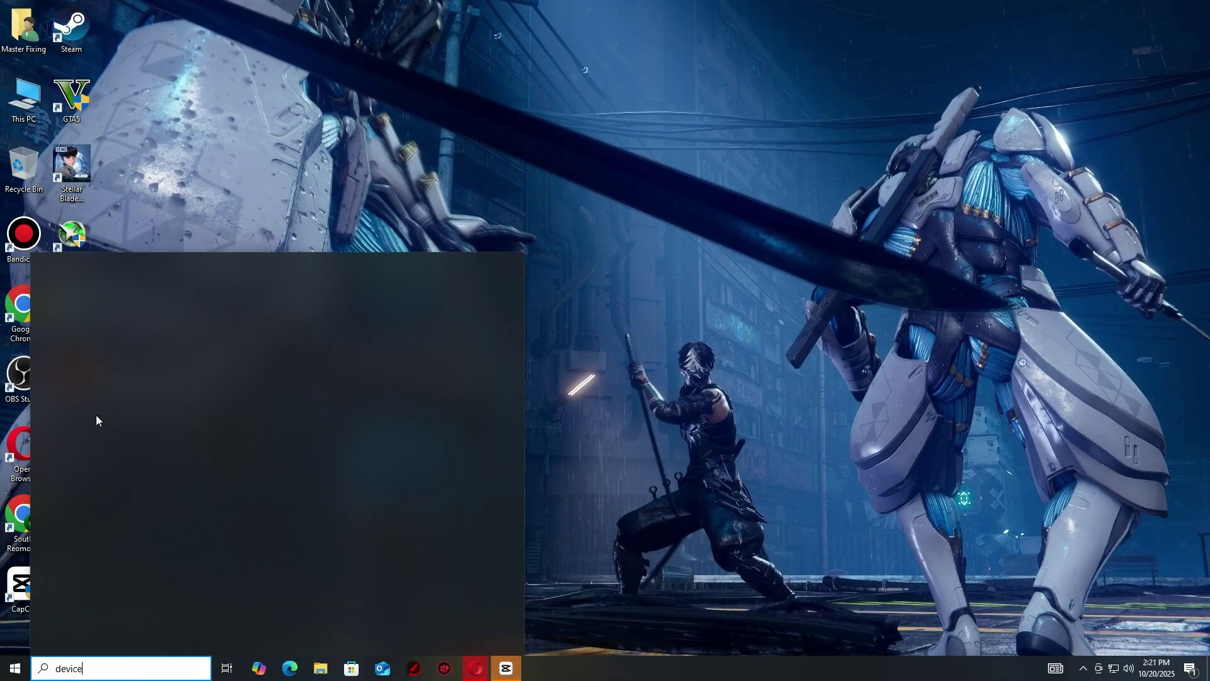
pyautogui.click(112, 325)
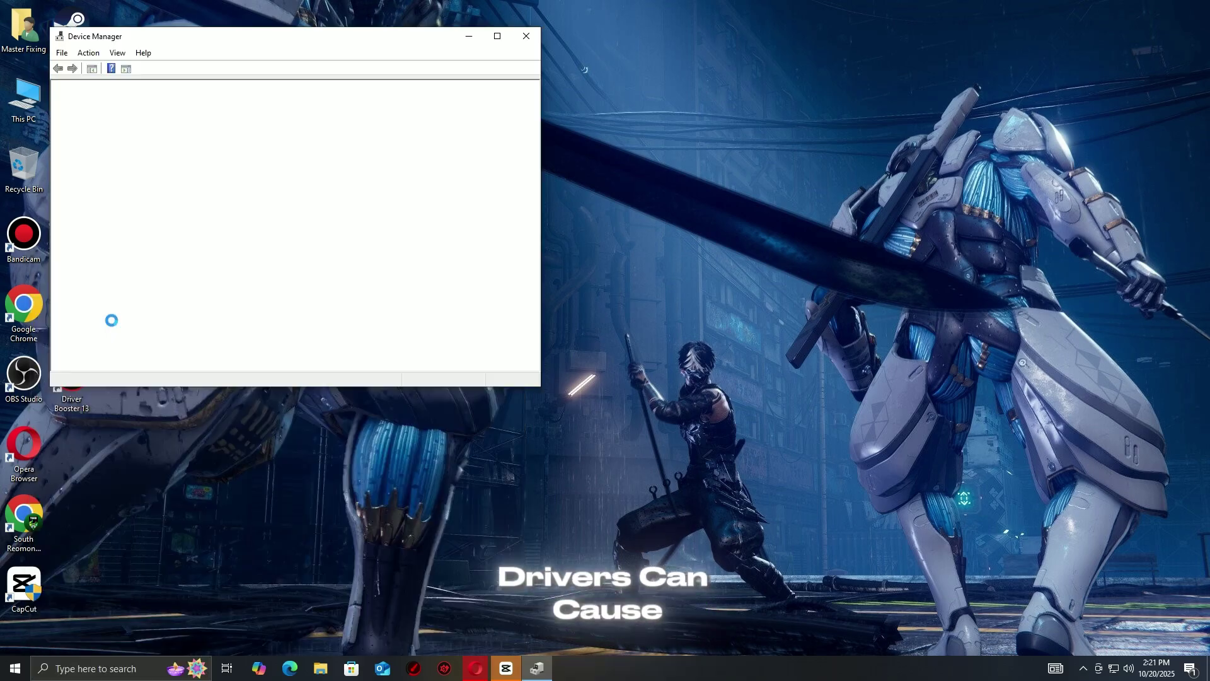
pyautogui.doubleClick(113, 132)
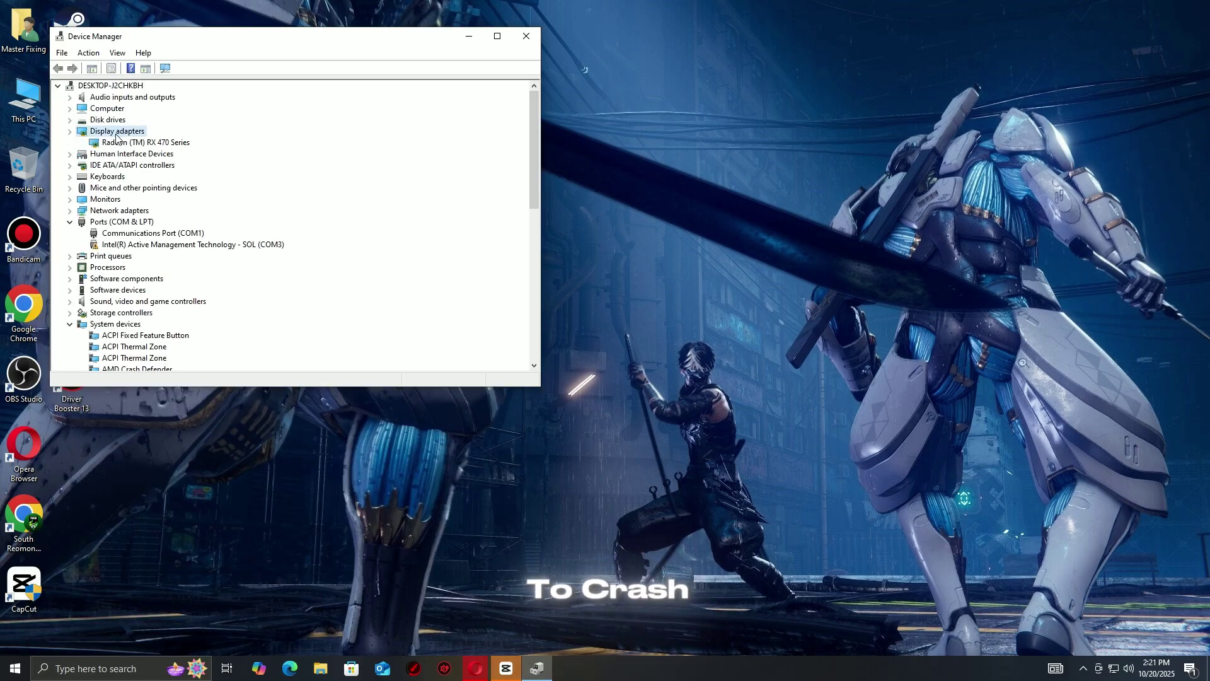
pyautogui.rightClick(133, 143)
pyautogui.click(187, 153)
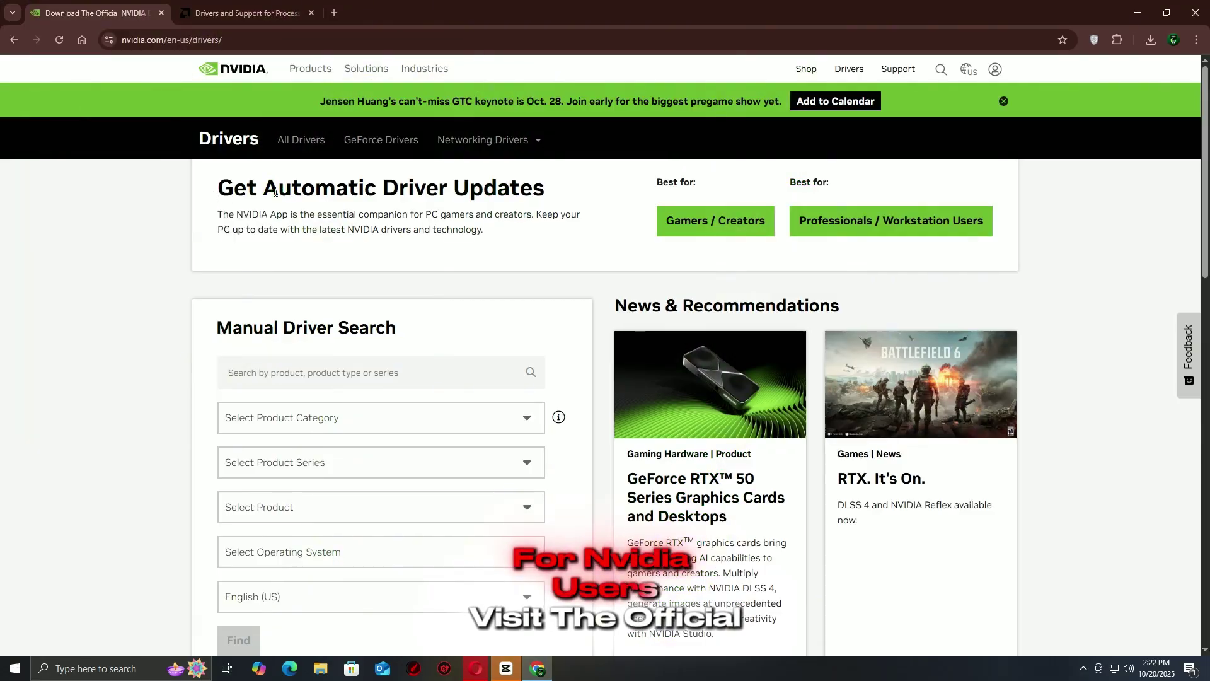
# - Highlight NVIDIA's automatic and manual driver search headings, then AMD's Windows 10/11 Drivers section
pyautogui.moveTo(218, 188); pyautogui.dragTo(546, 189)
pyautogui.moveTo(397, 326); pyautogui.dragTo(216, 329)
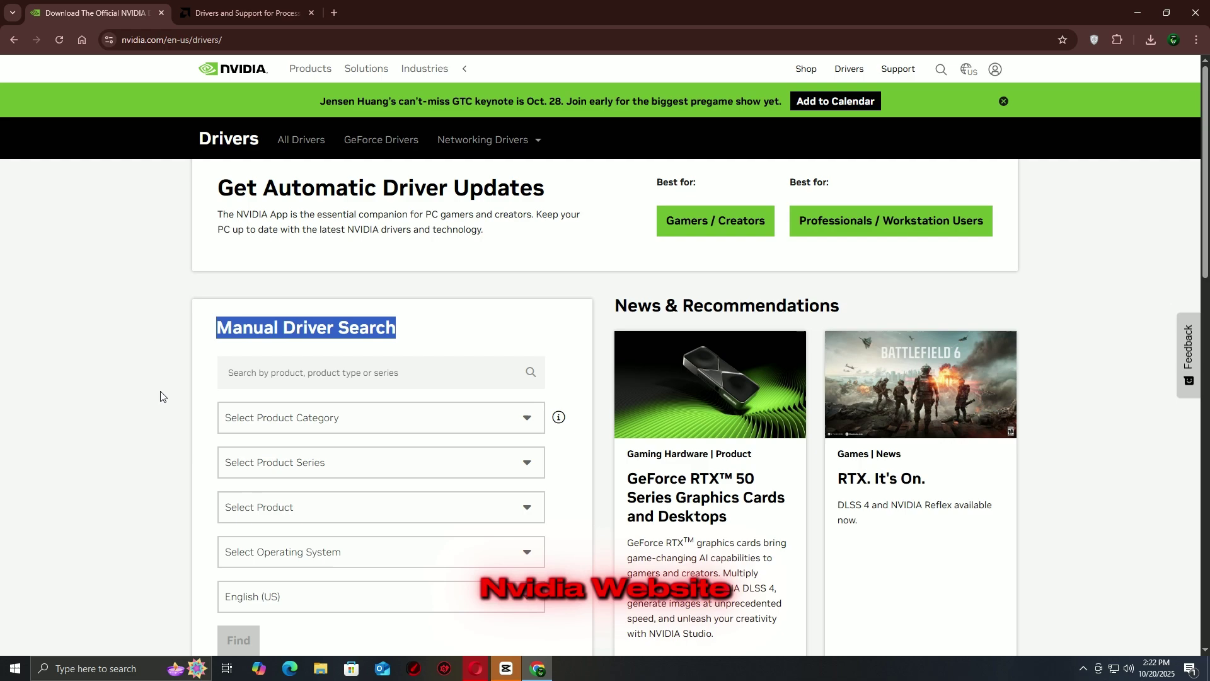
pyautogui.click(160, 396)
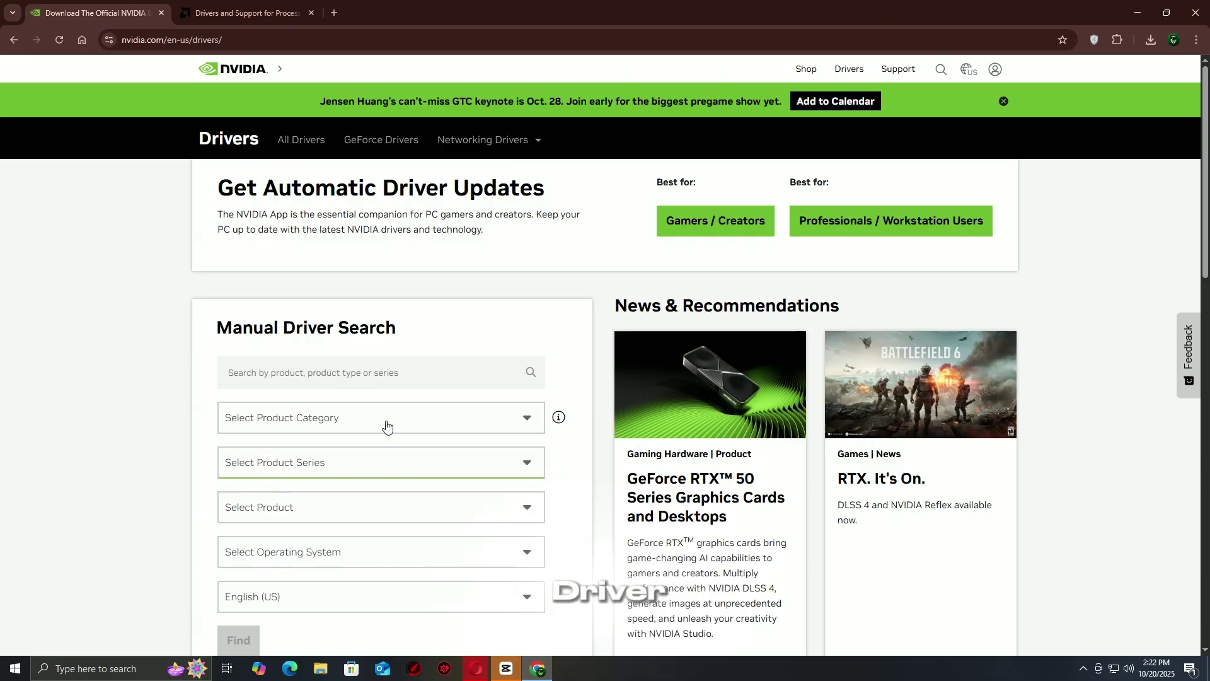
pyautogui.click(246, 13)
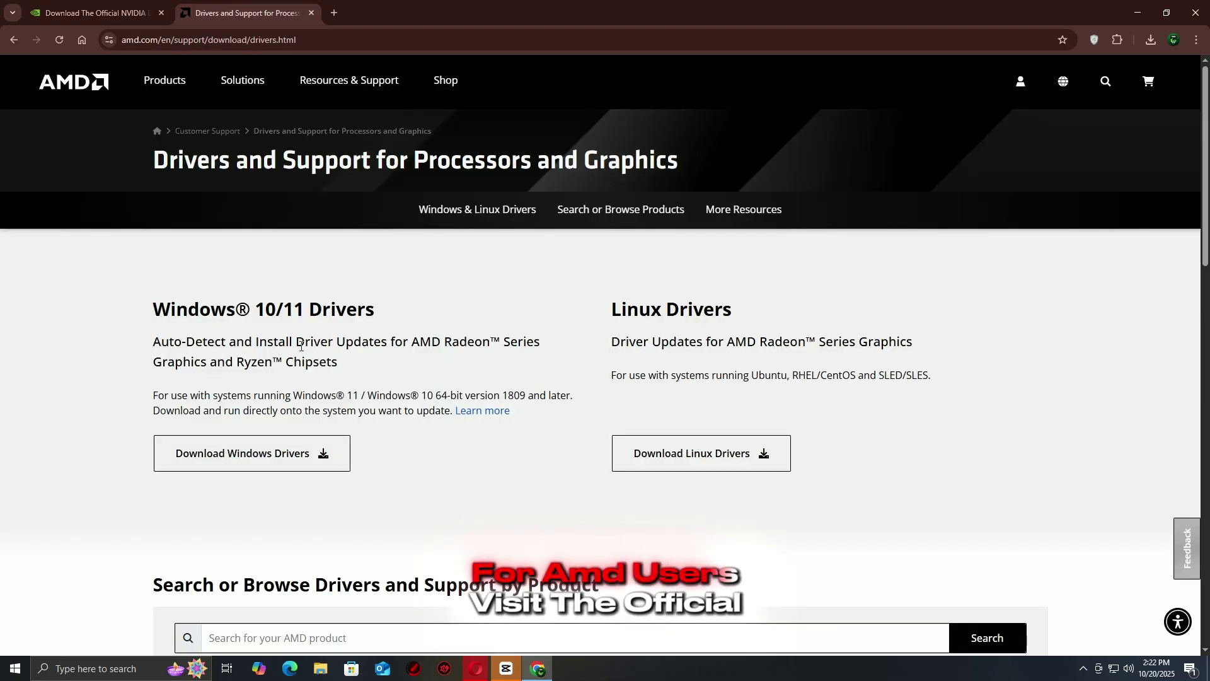
pyautogui.moveTo(153, 309); pyautogui.dragTo(367, 375)
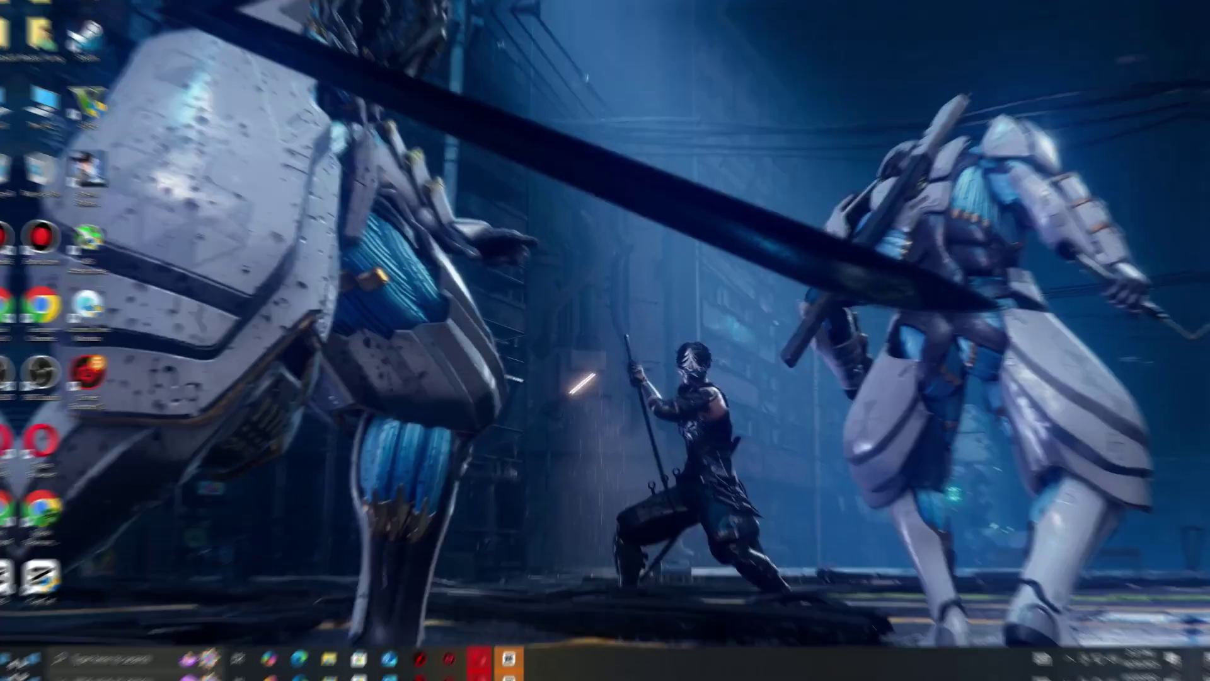
# - Restart the PC from the Start menu's power options
pyautogui.press('super')
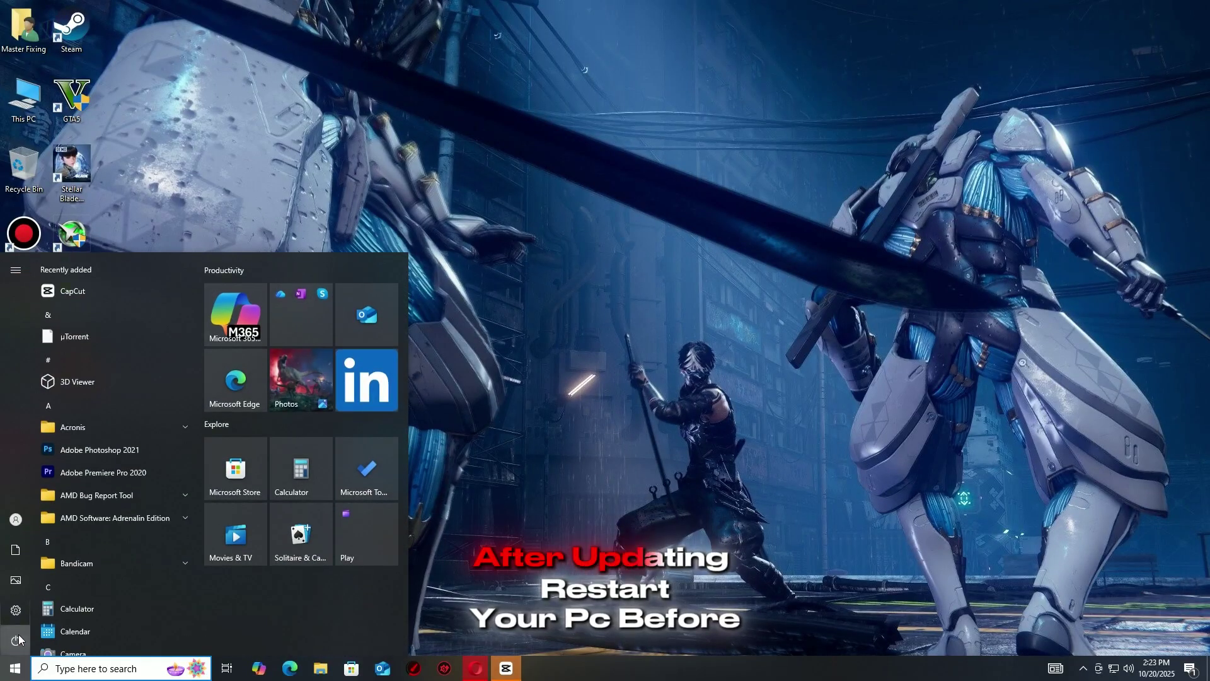
pyautogui.click(16, 640)
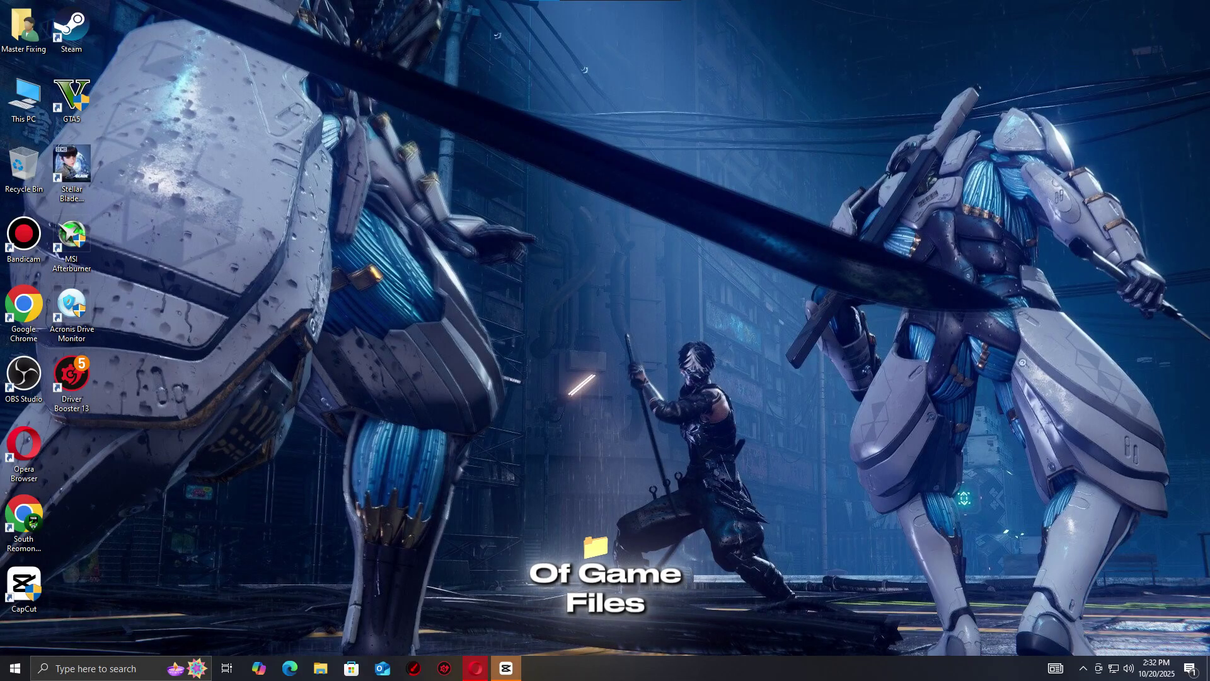
# - Launch Steam and open Stellar Blade Demo's properties from the Library
pyautogui.doubleClick(72, 28)
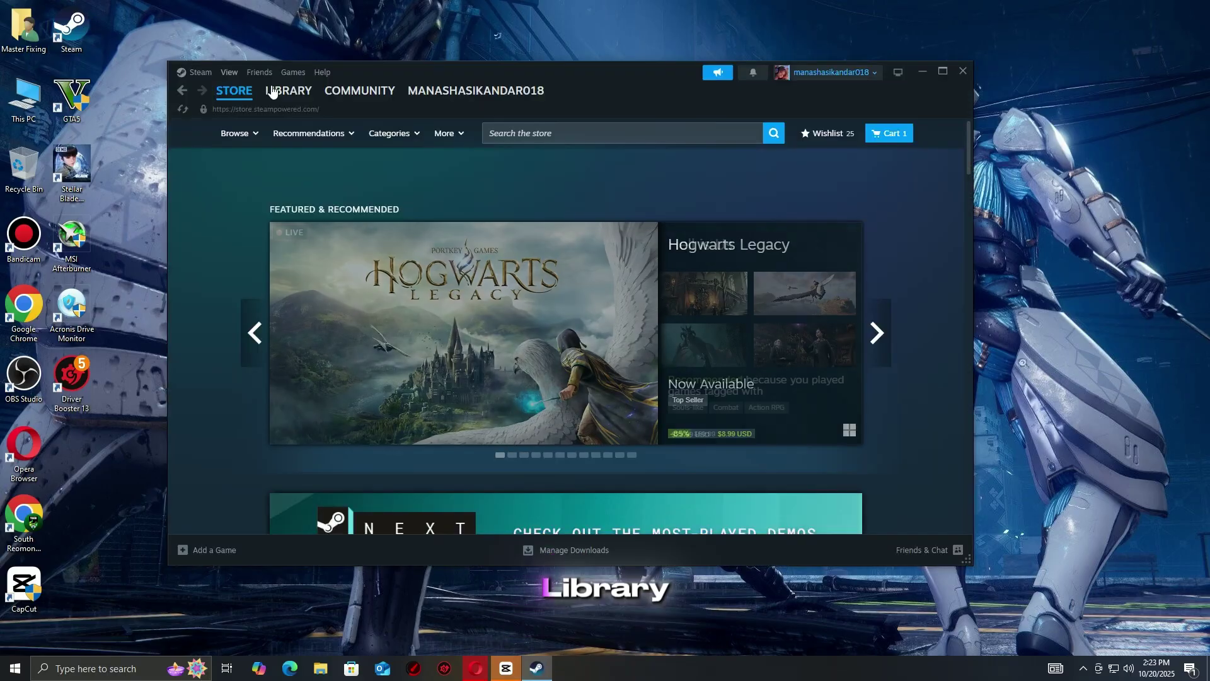
pyautogui.click(288, 90)
pyautogui.rightClick(235, 495)
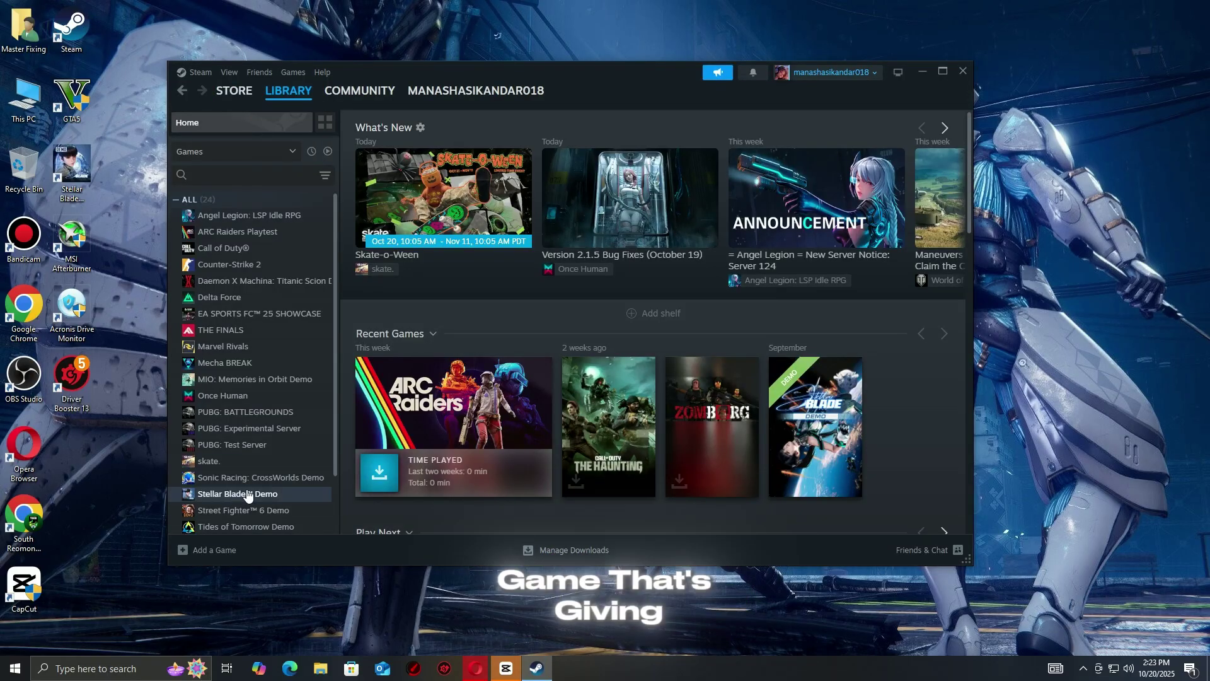
pyautogui.press('Return')
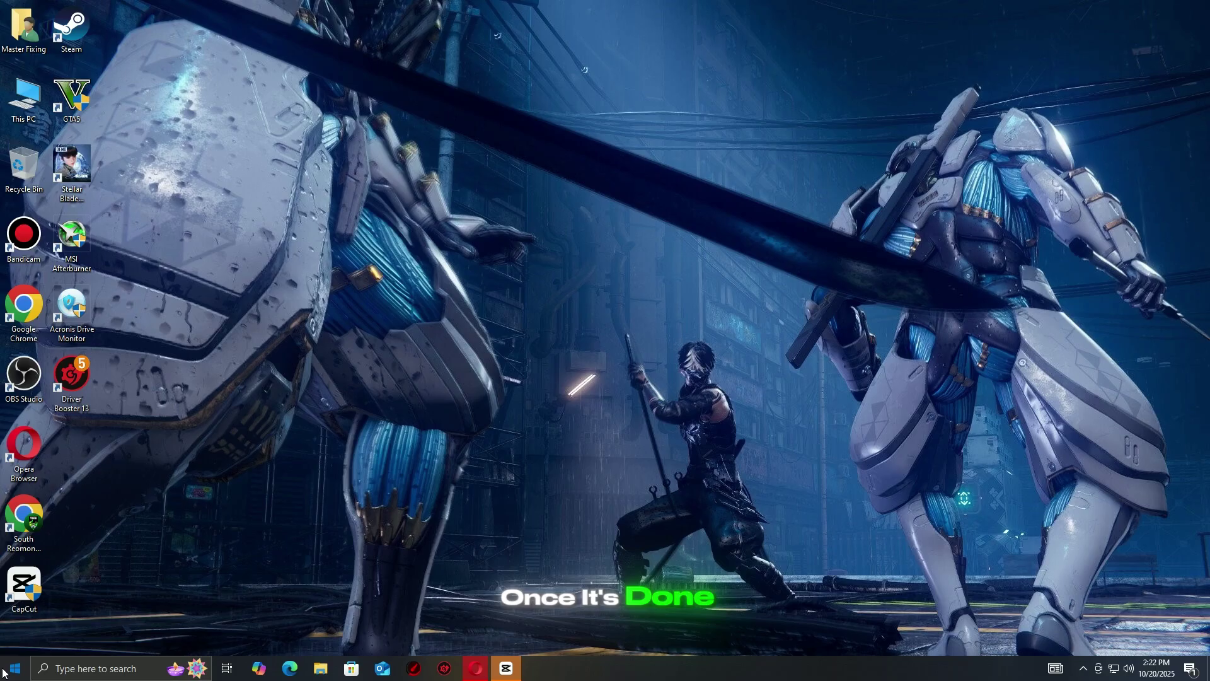
# - Restart the PC, then browse Stellar Blade Demo's local files from the Steam Library
pyautogui.click(15, 668)
pyautogui.click(16, 641)
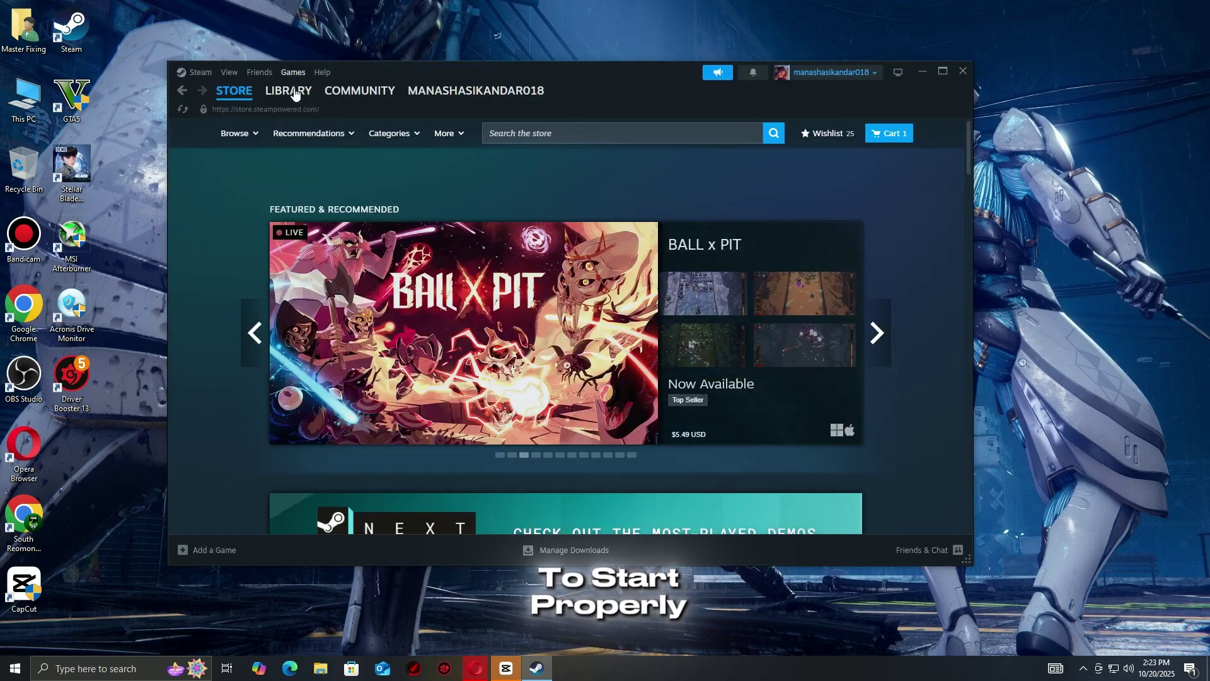
pyautogui.click(294, 91)
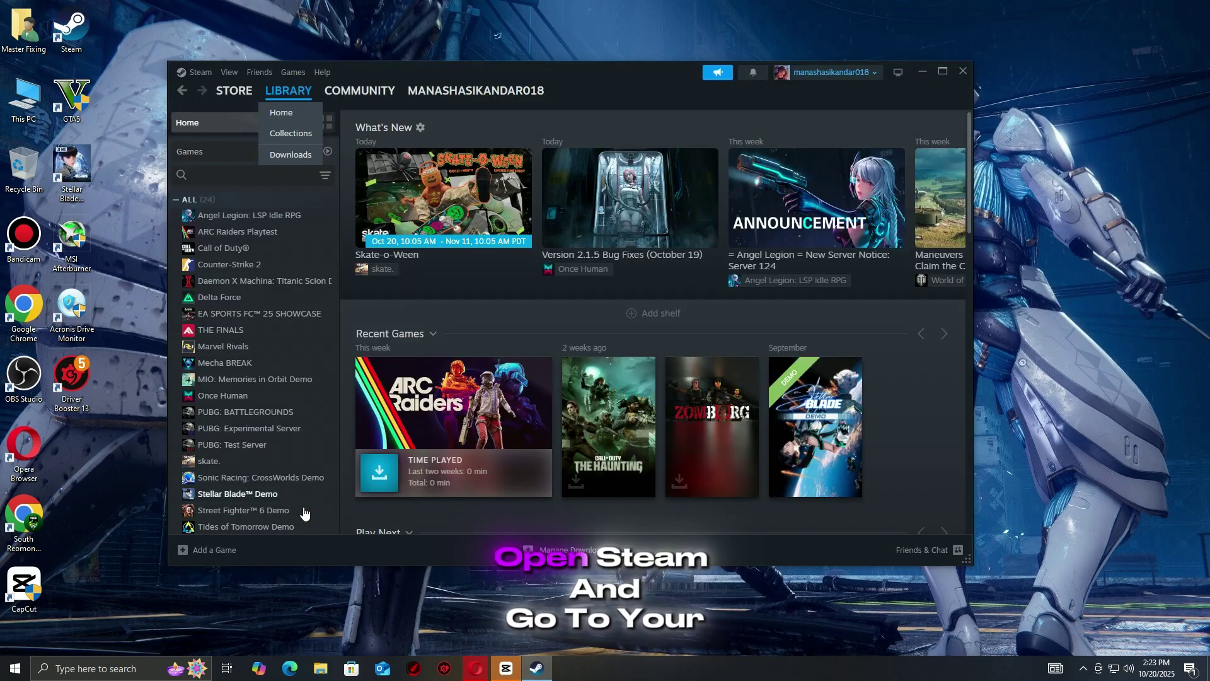
pyautogui.rightClick(230, 494)
pyautogui.moveTo(281, 469)
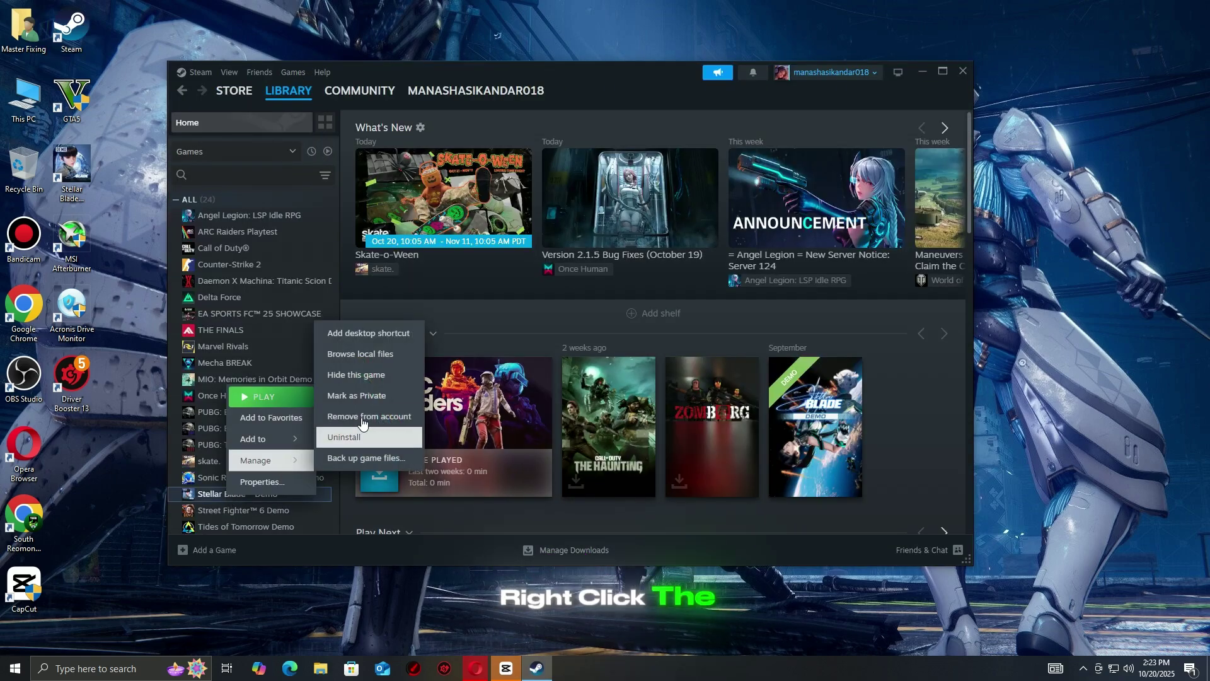
pyautogui.click(367, 363)
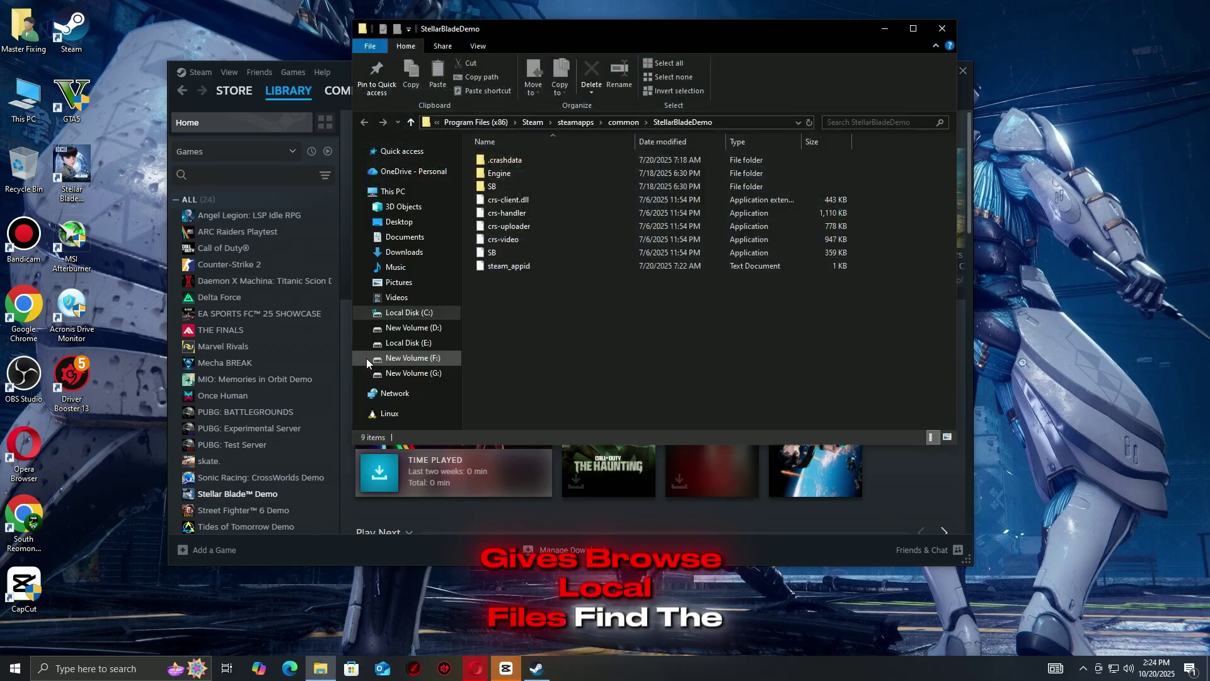
# - Set SB to run in Windows 8 compatibility mode and as administrator, and save
pyautogui.doubleClick(494, 251)
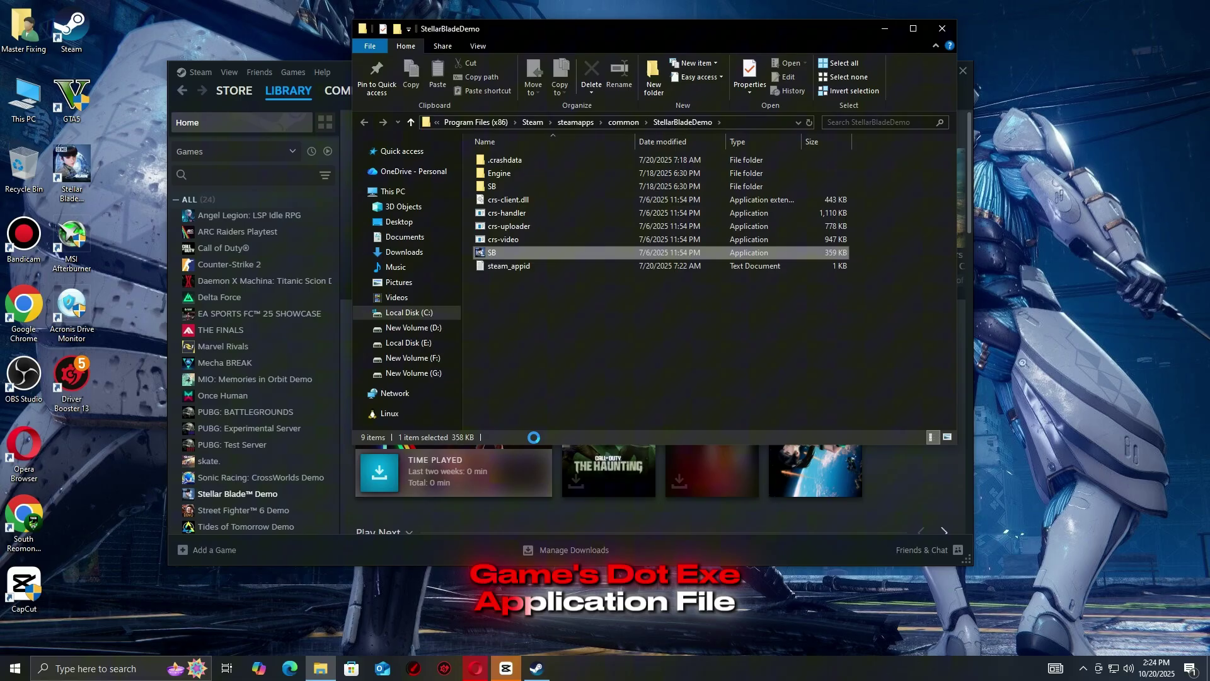
pyautogui.rightClick(495, 251)
pyautogui.click(531, 550)
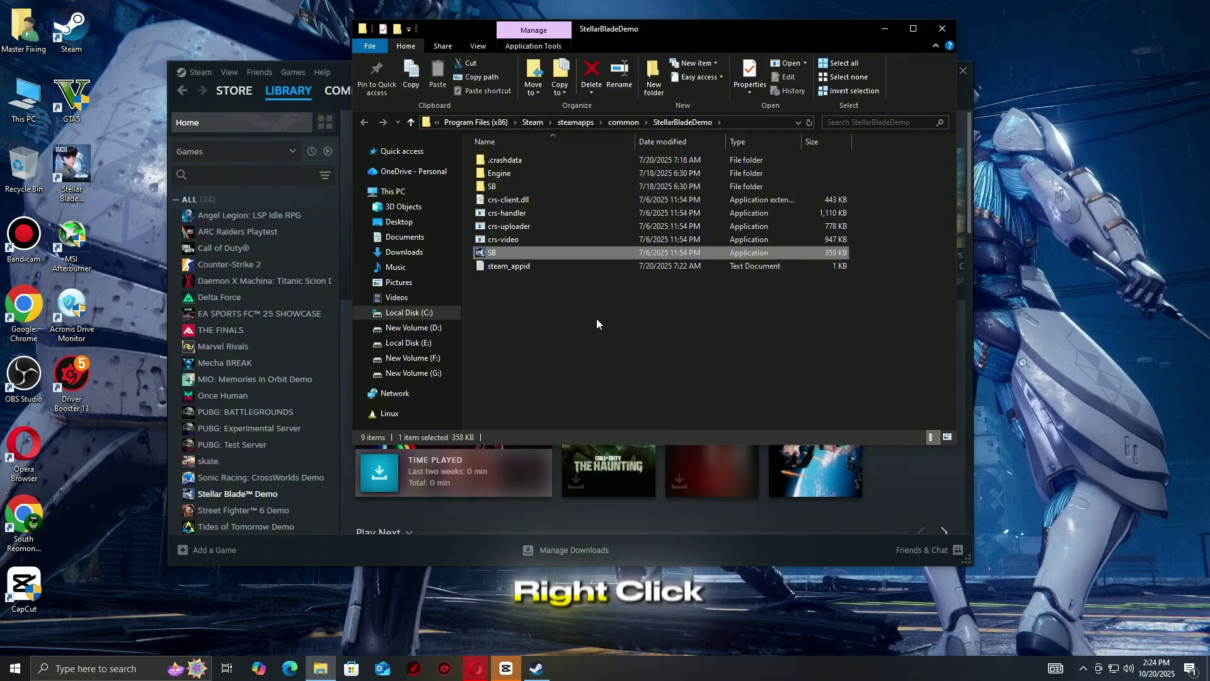
pyautogui.click(558, 280)
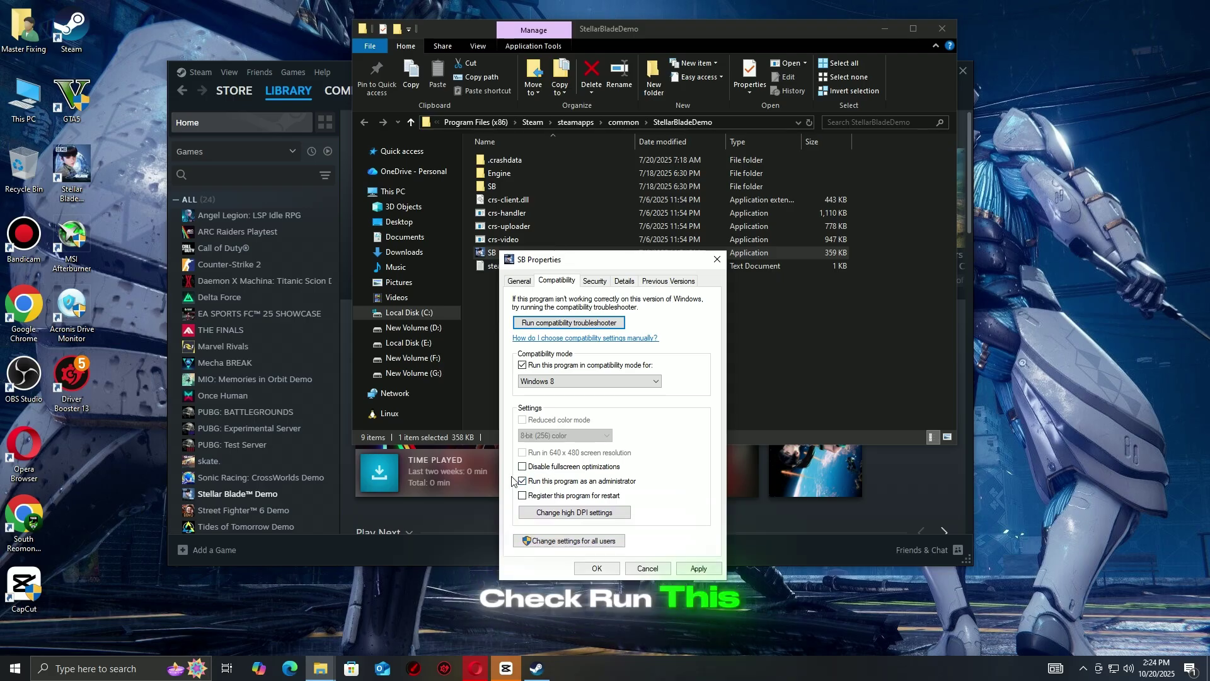
pyautogui.click(596, 568)
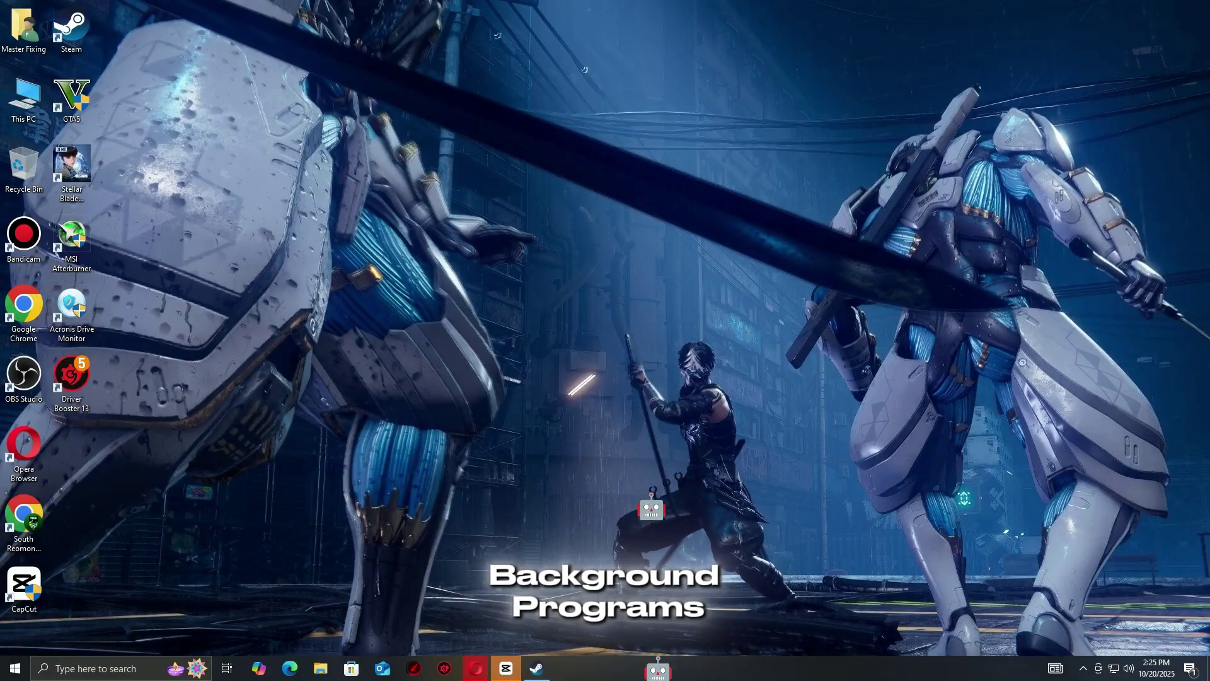
# - Open Task Manager from the taskbar and inspect the Opera Internet Browser process's options
pyautogui.rightClick(710, 669)
pyautogui.click(746, 618)
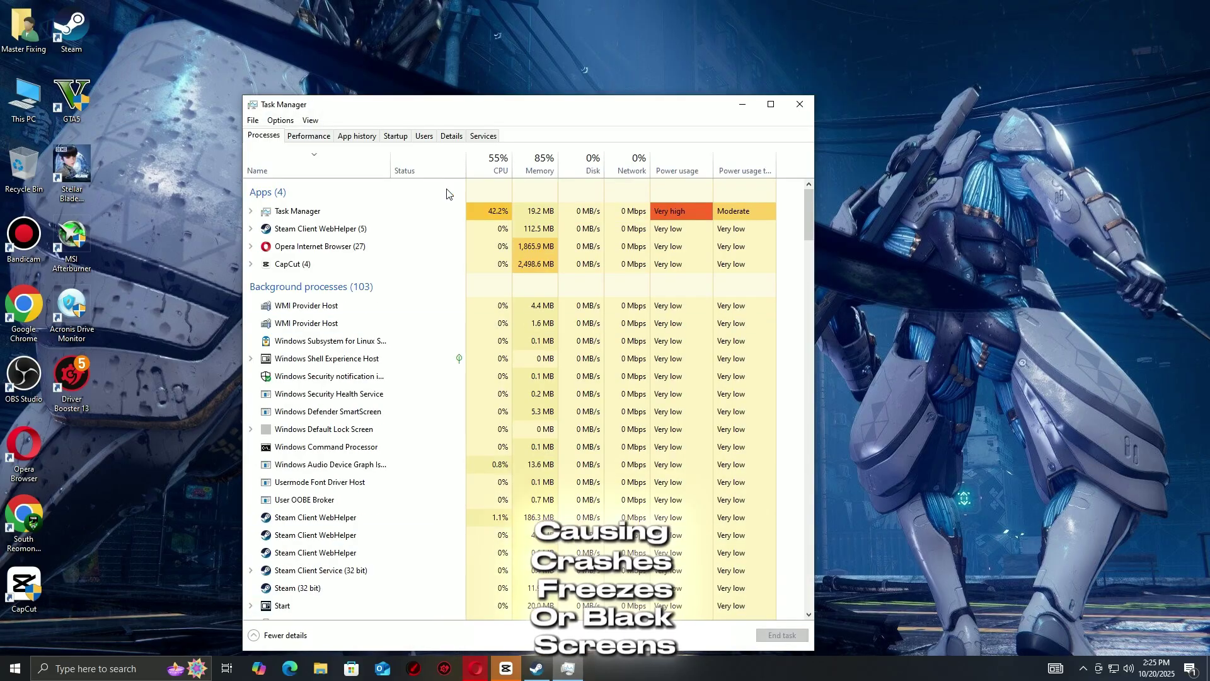
pyautogui.click(310, 249)
pyautogui.rightClick(309, 250)
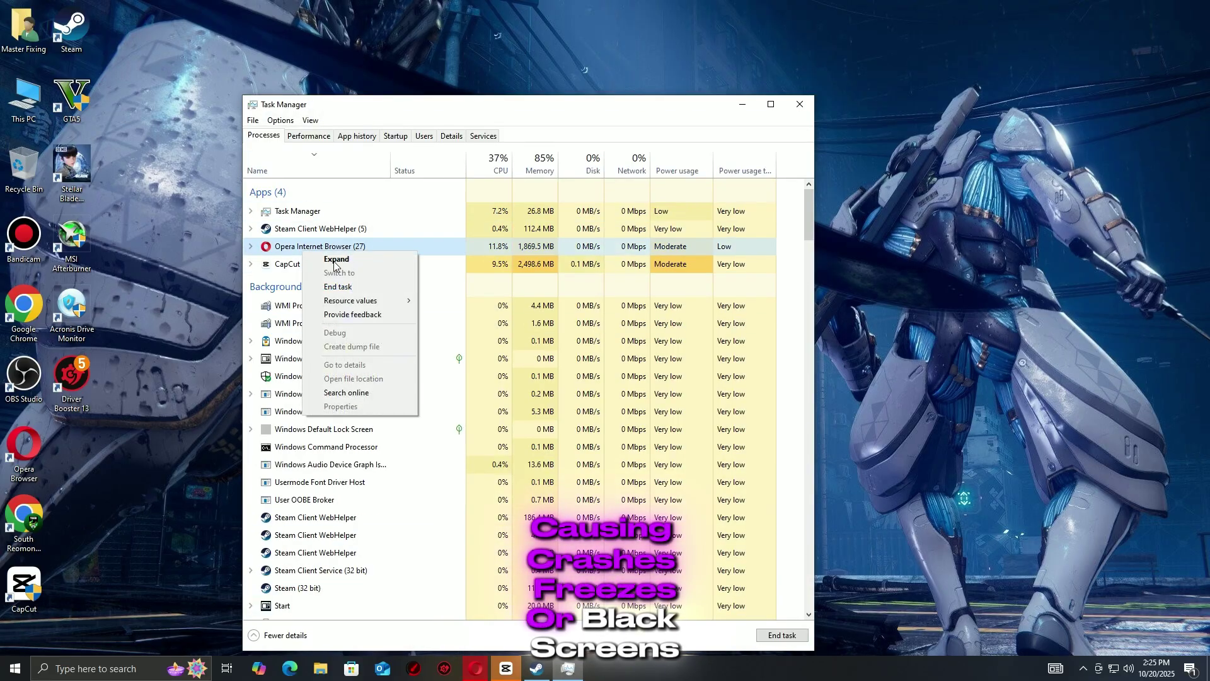
pyautogui.click(337, 236)
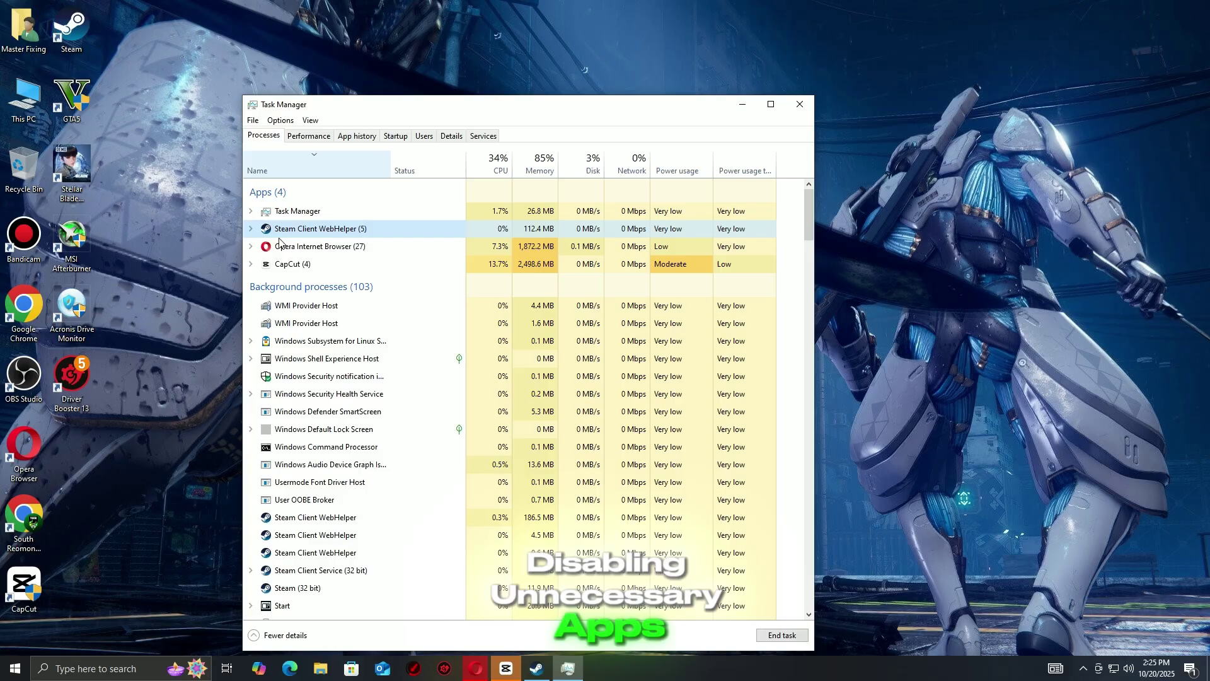
# - Disable CCXProcess on the Startup tab and close Task Manager
pyautogui.click(396, 135)
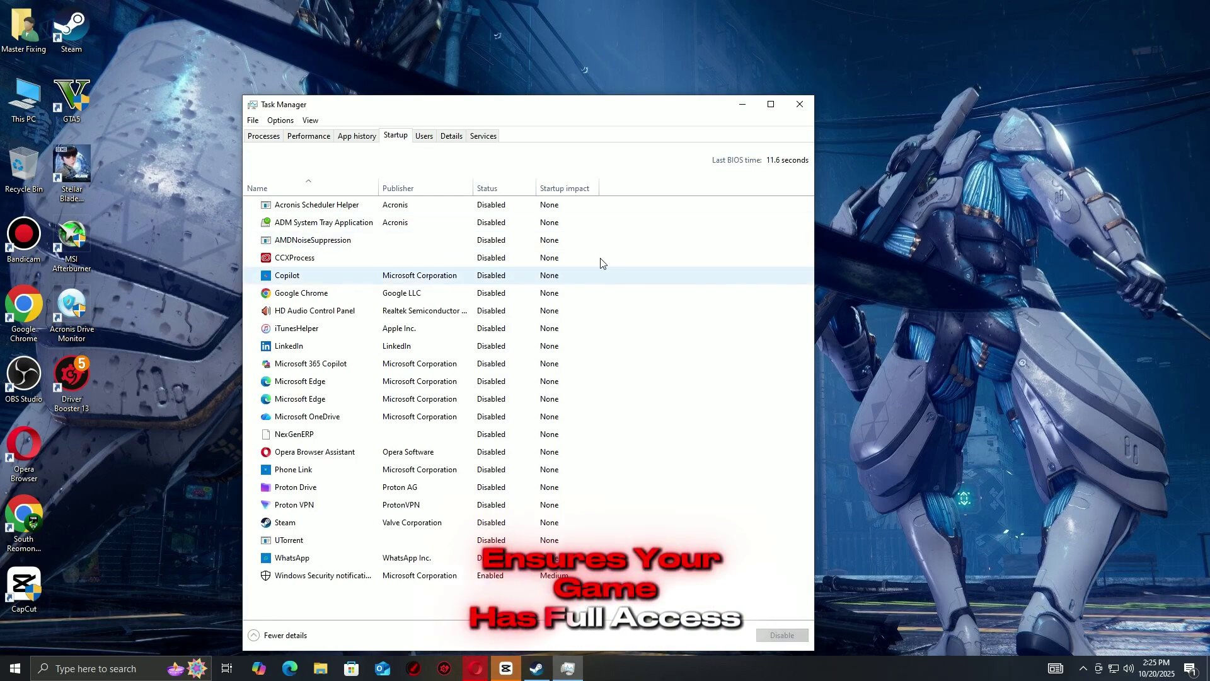
pyautogui.rightClick(508, 260)
pyautogui.click(513, 258)
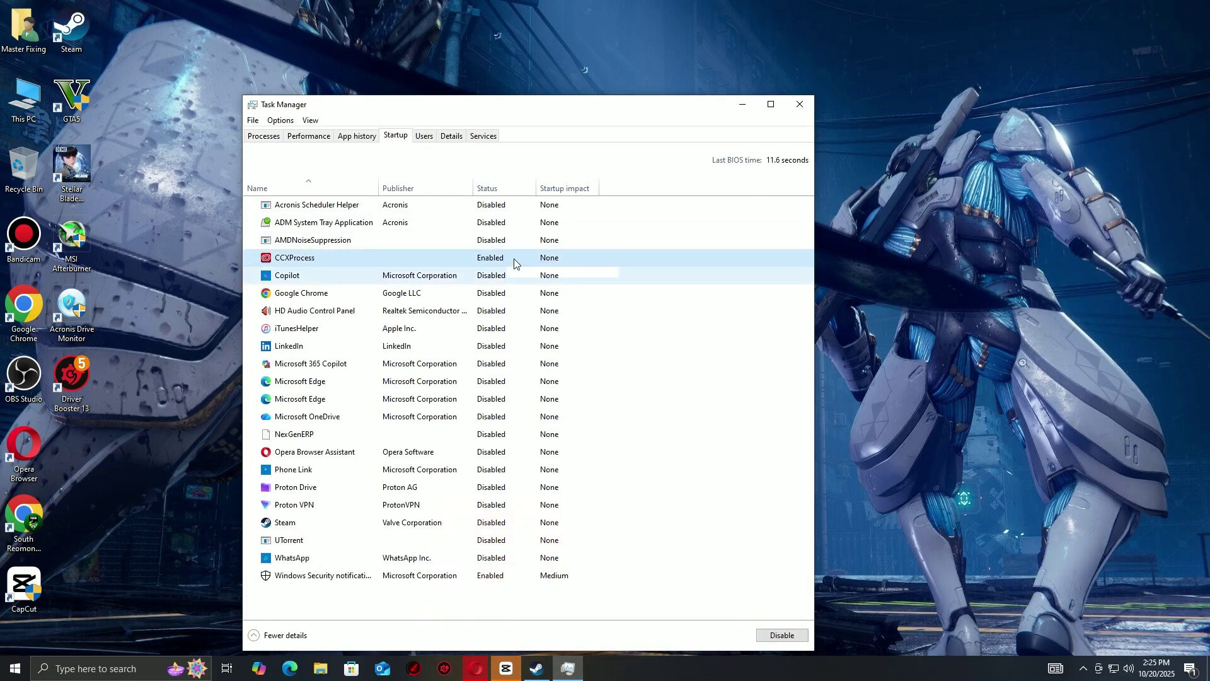
pyautogui.rightClick(513, 258)
pyautogui.click(502, 257)
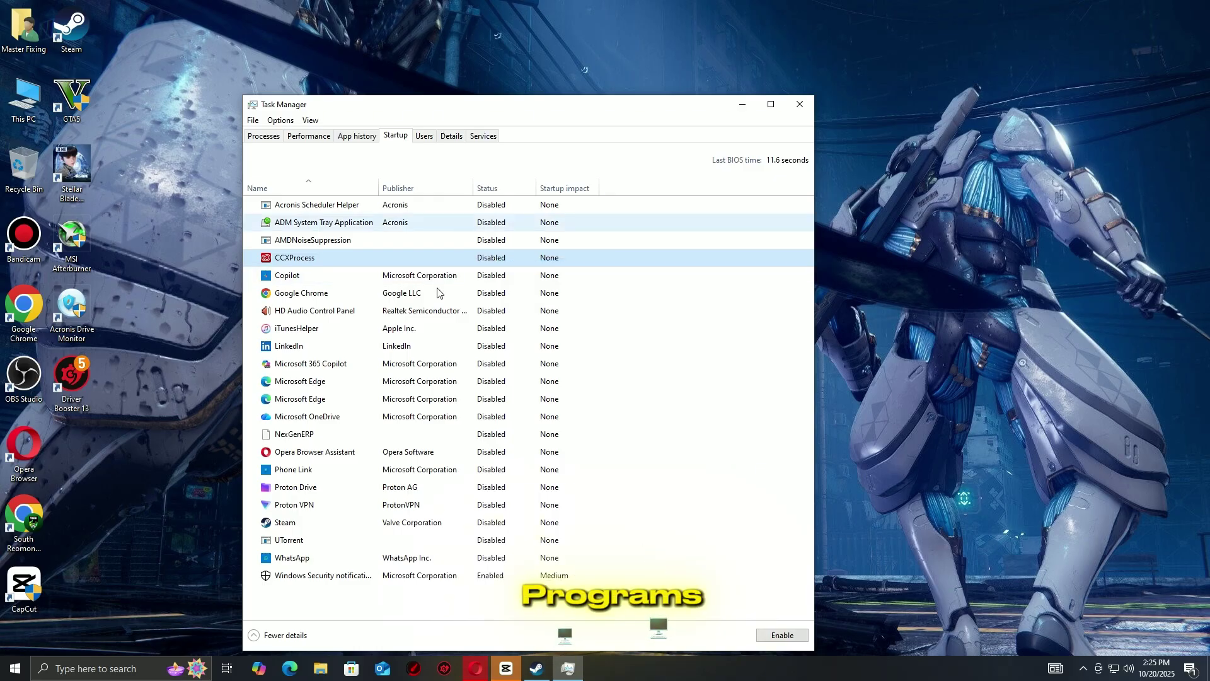
pyautogui.click(798, 104)
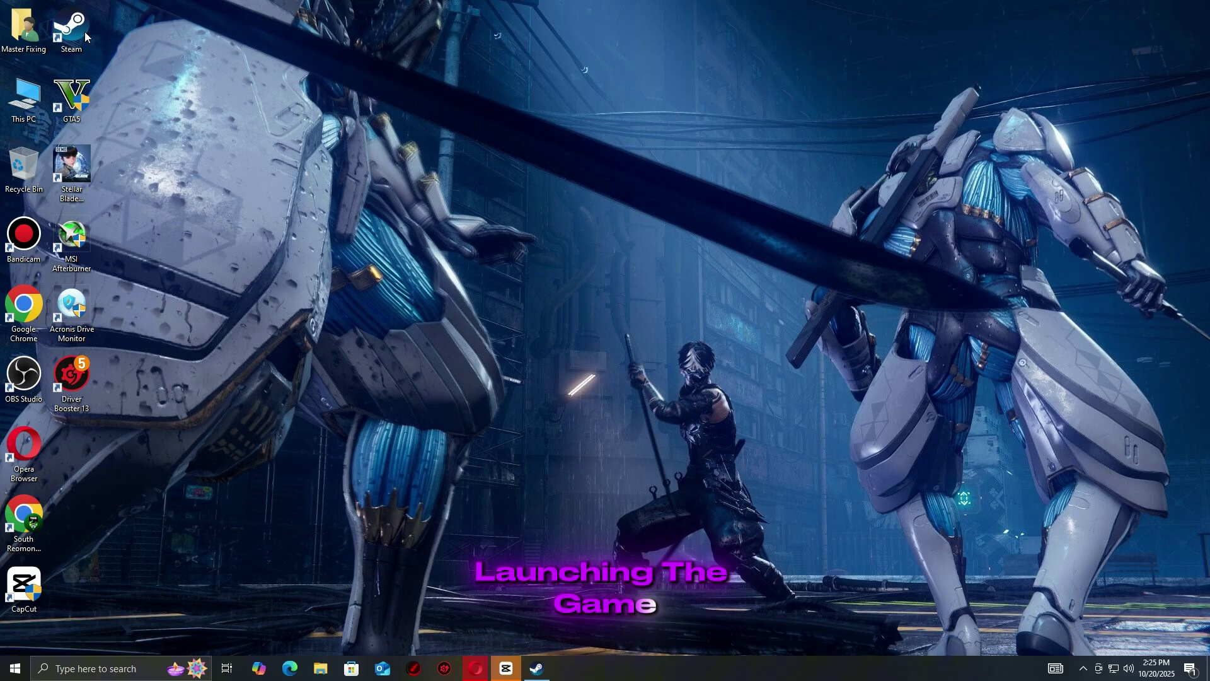
# - Launch Steam and switch off the in-game Steam Overlay in Stellar Blade™ Demo's properties
pyautogui.doubleClick(85, 30)
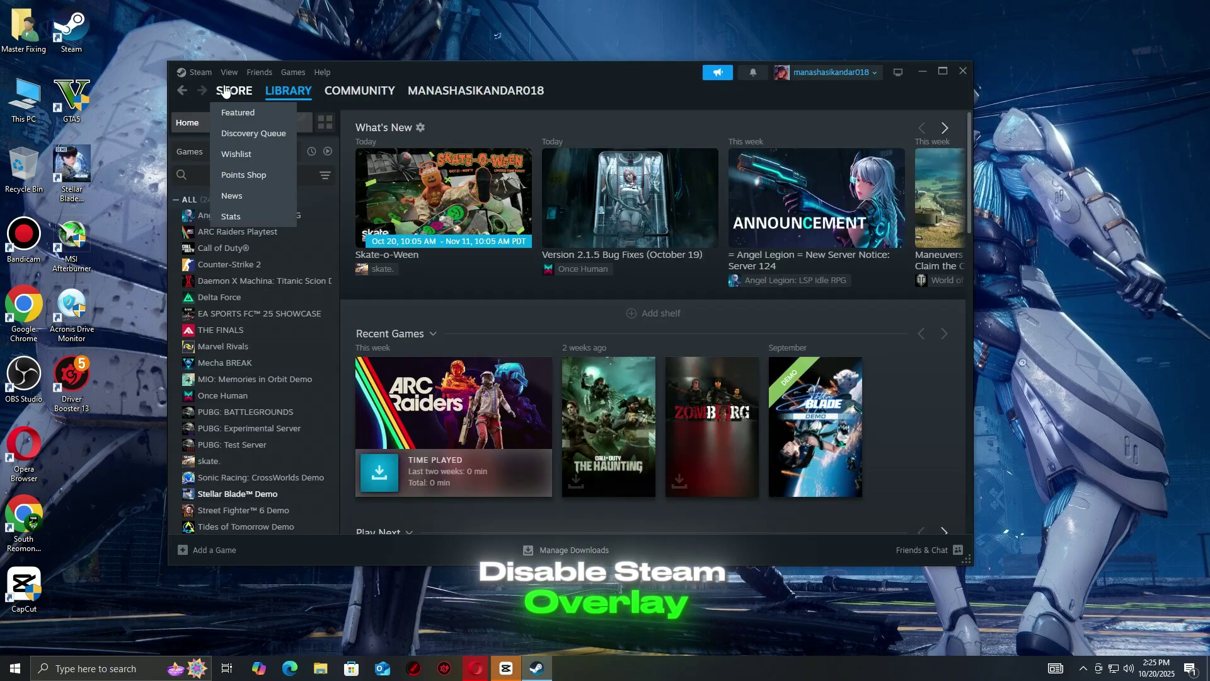
pyautogui.click(234, 90)
pyautogui.click(301, 103)
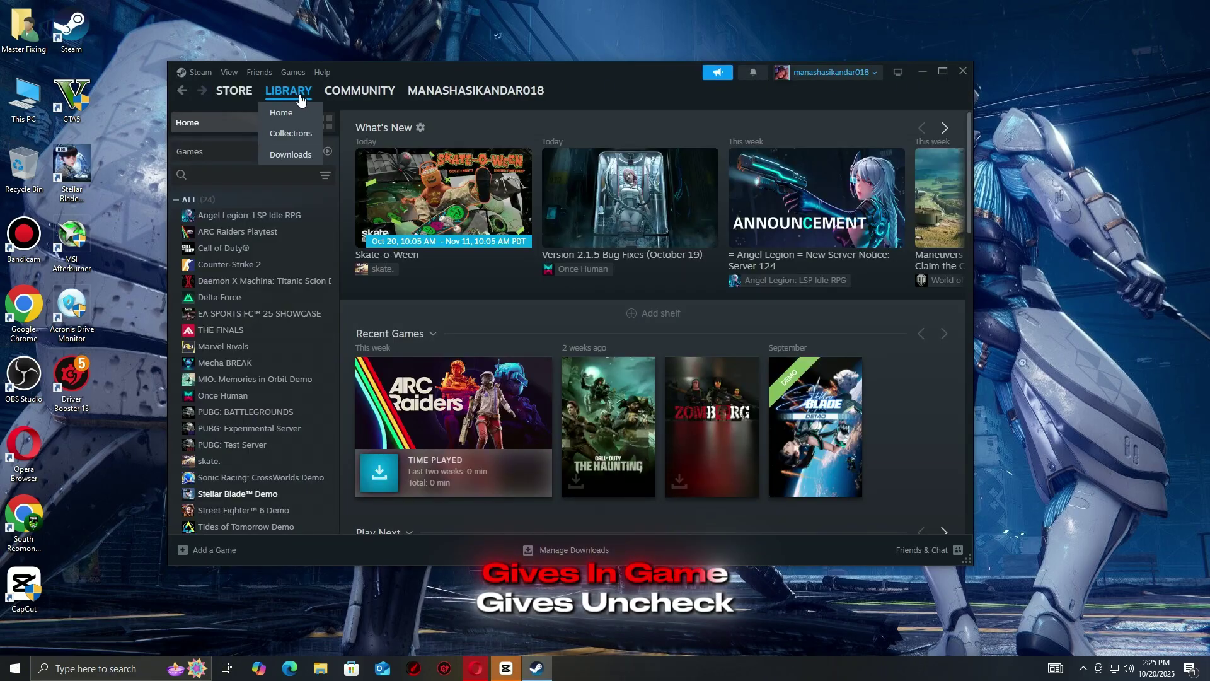
pyautogui.rightClick(243, 495)
pyautogui.click(266, 472)
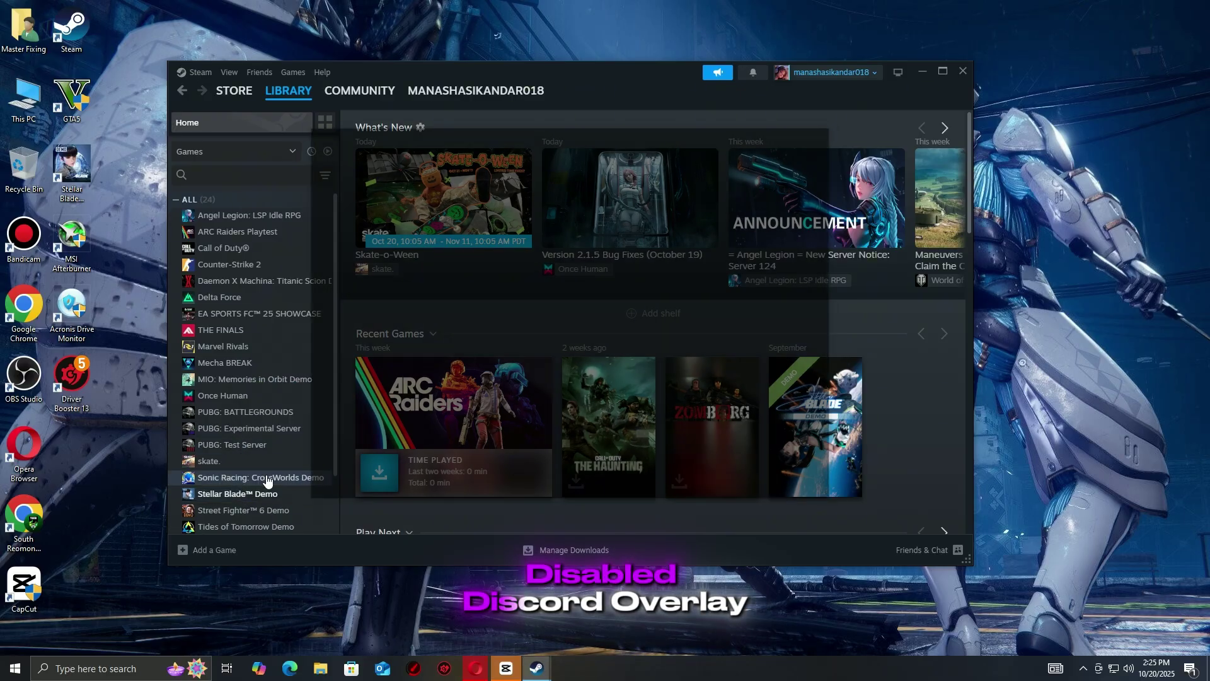
pyautogui.click(805, 188)
pyautogui.click(805, 188)
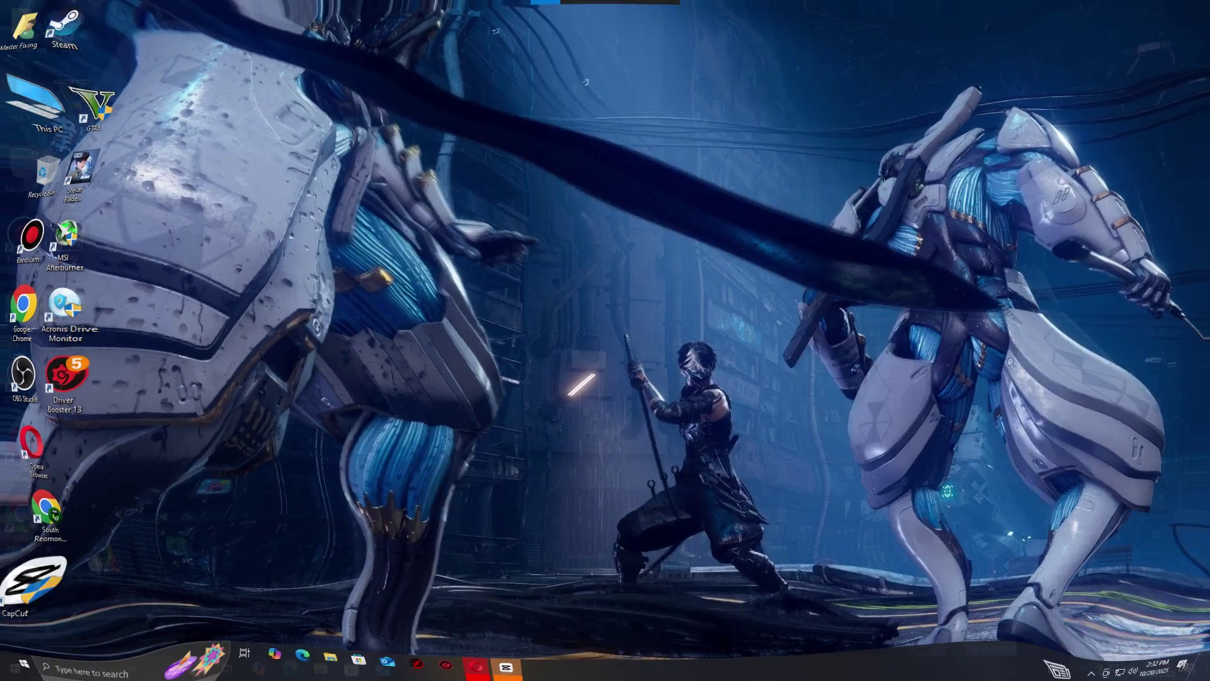
# - Restart Windows using the Start menu's power button
pyautogui.click(15, 669)
pyautogui.click(16, 640)
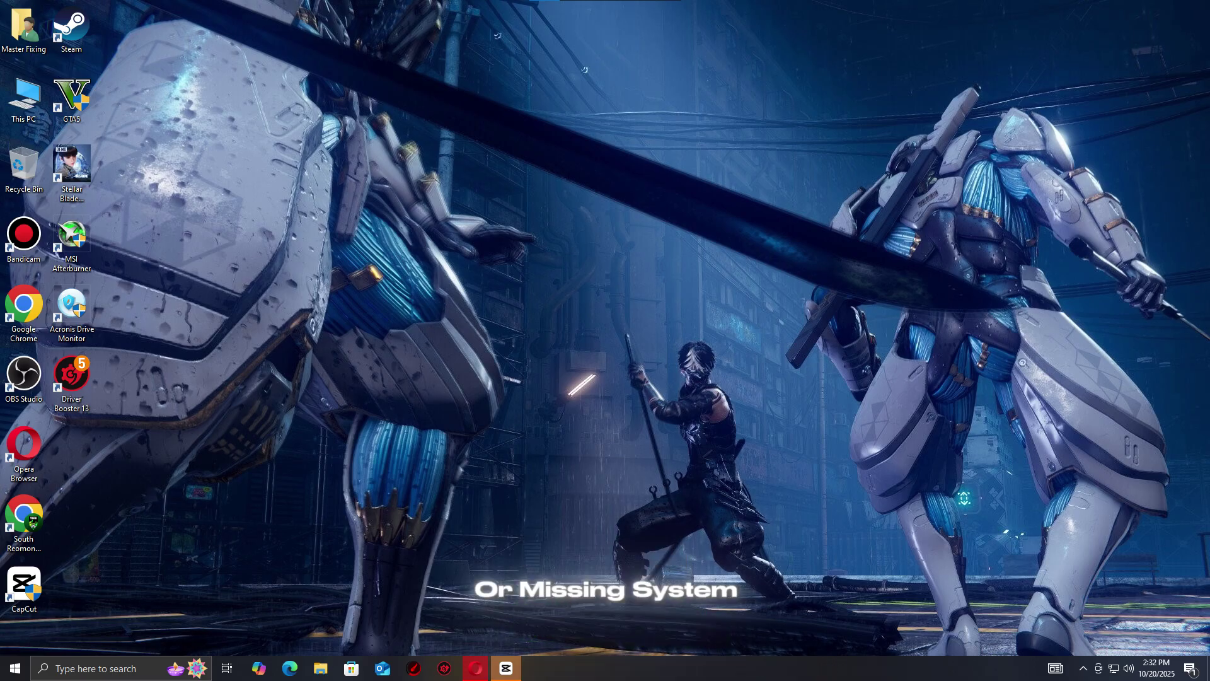
# - Search 'setting', run Check for updates under Update & Security, then show the power options
pyautogui.click(95, 668)
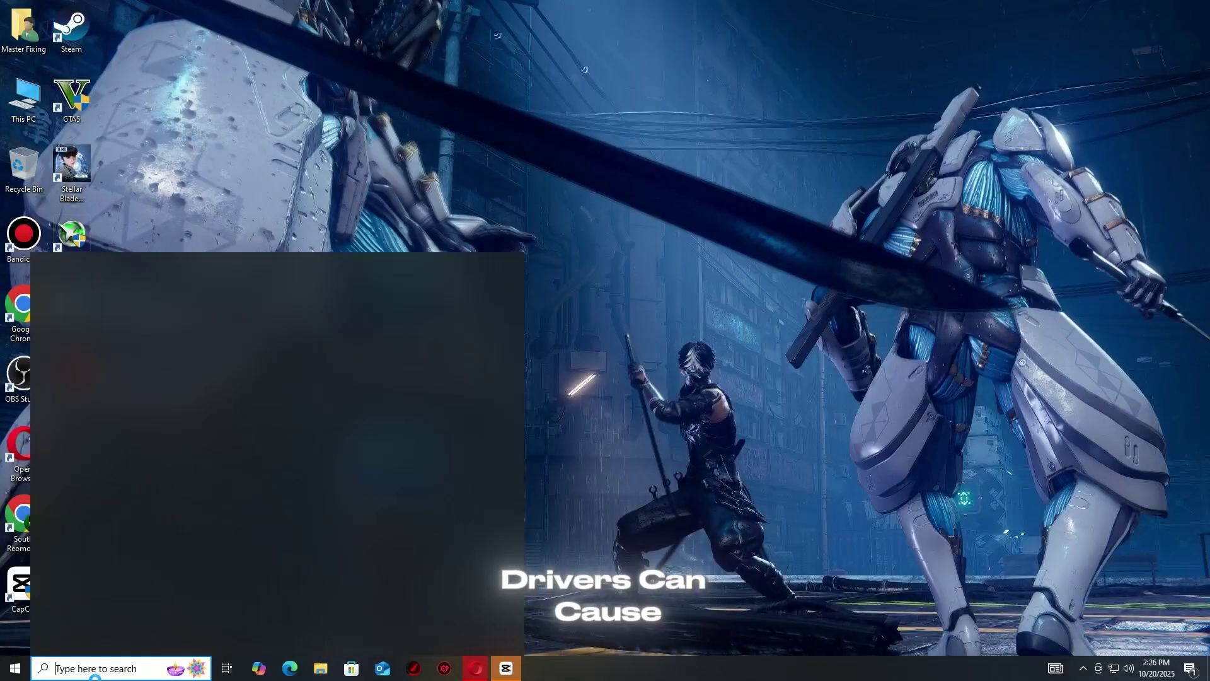
pyautogui.write('sett')
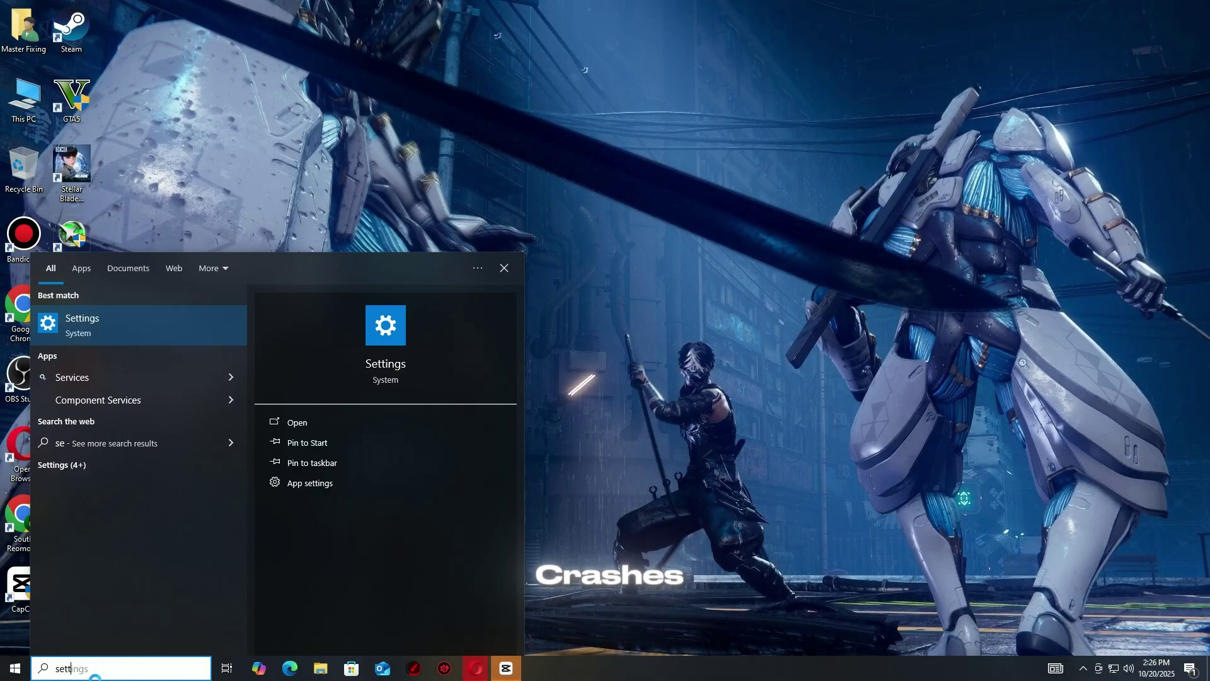
pyautogui.write('ing')
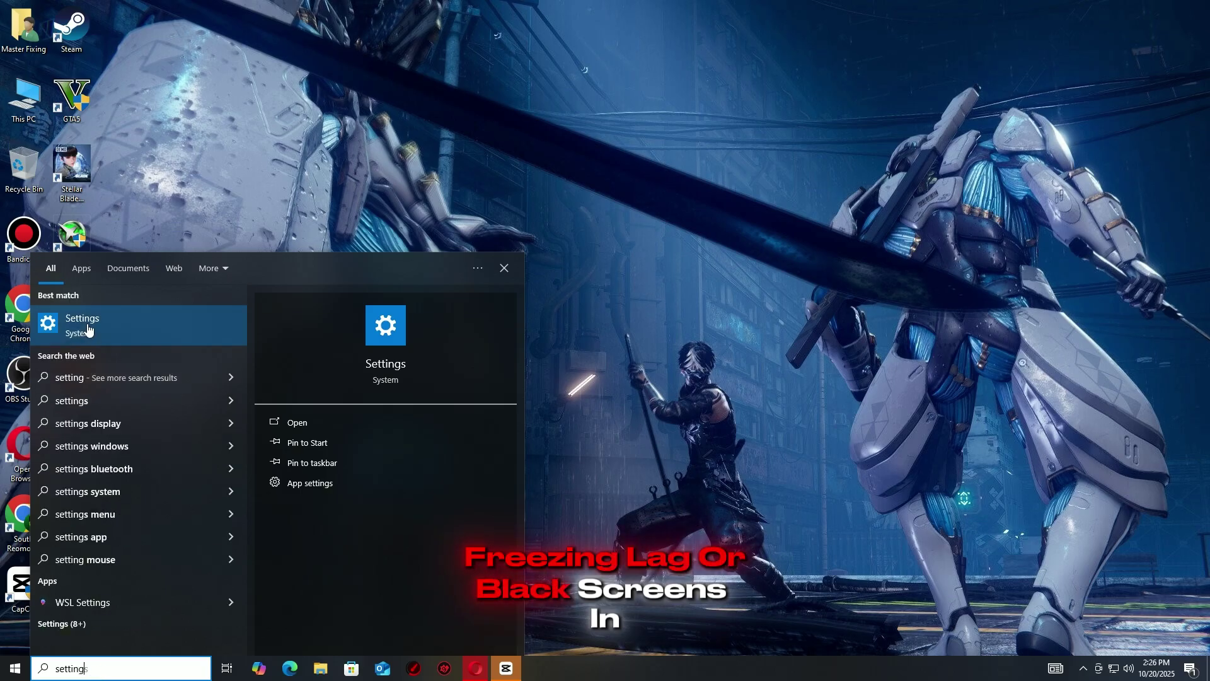
pyautogui.click(88, 329)
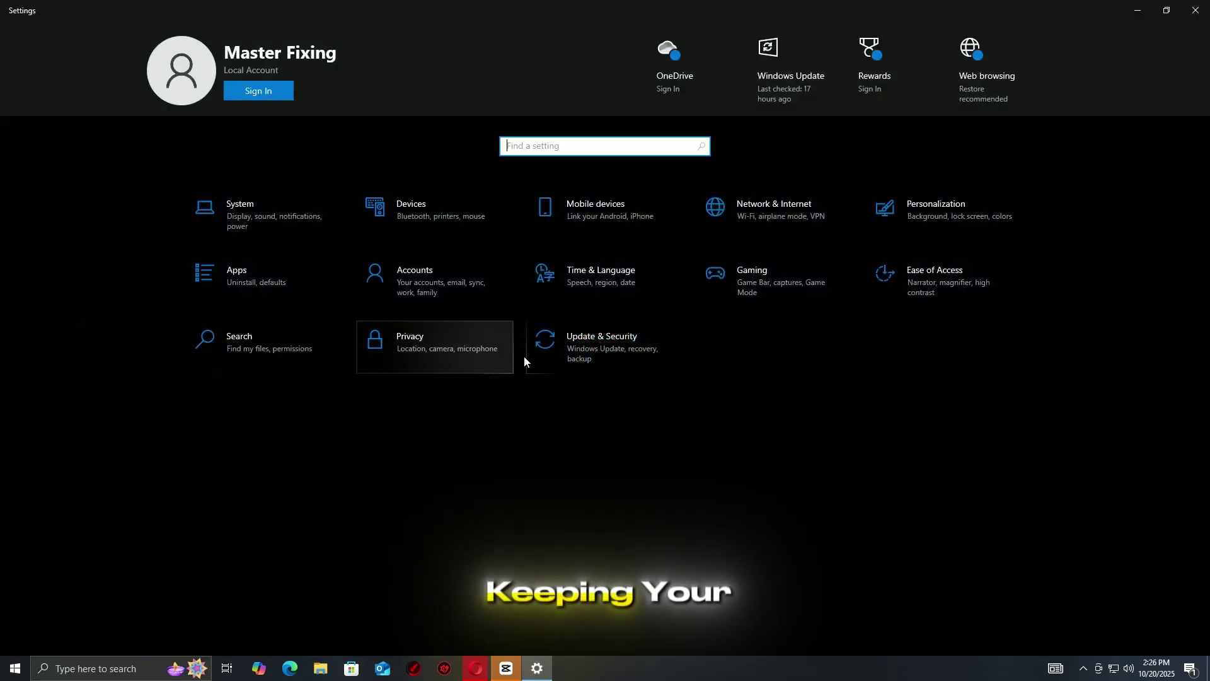
pyautogui.click(581, 350)
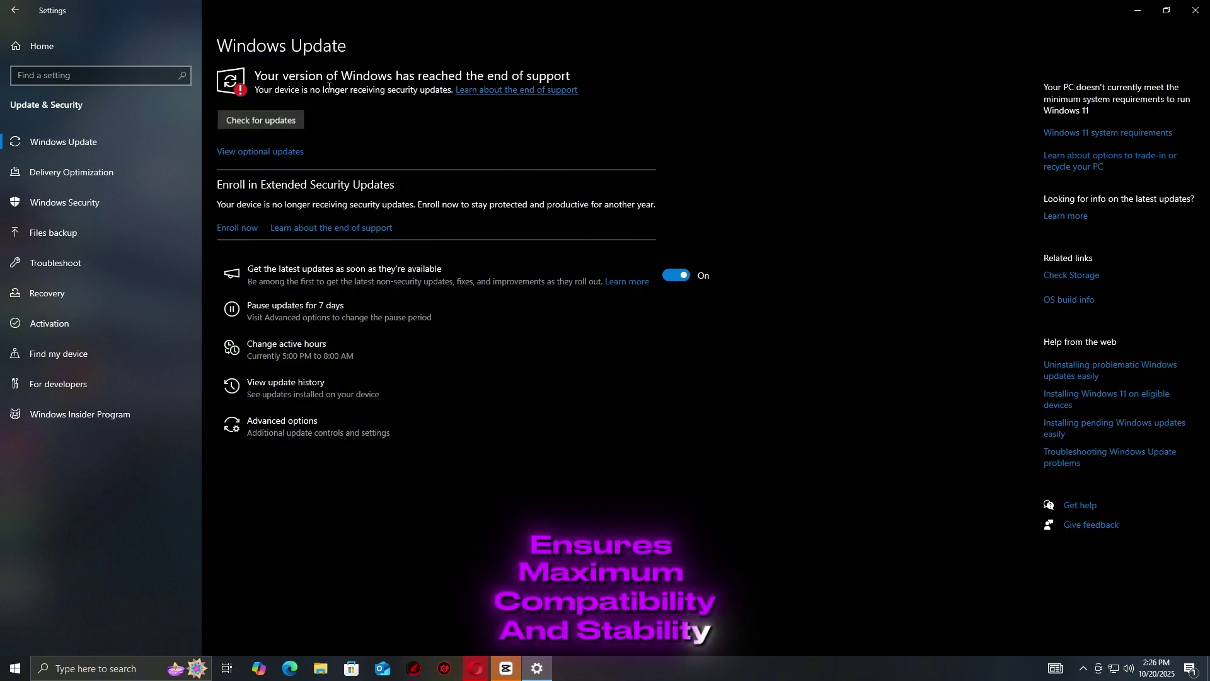
pyautogui.click(246, 119)
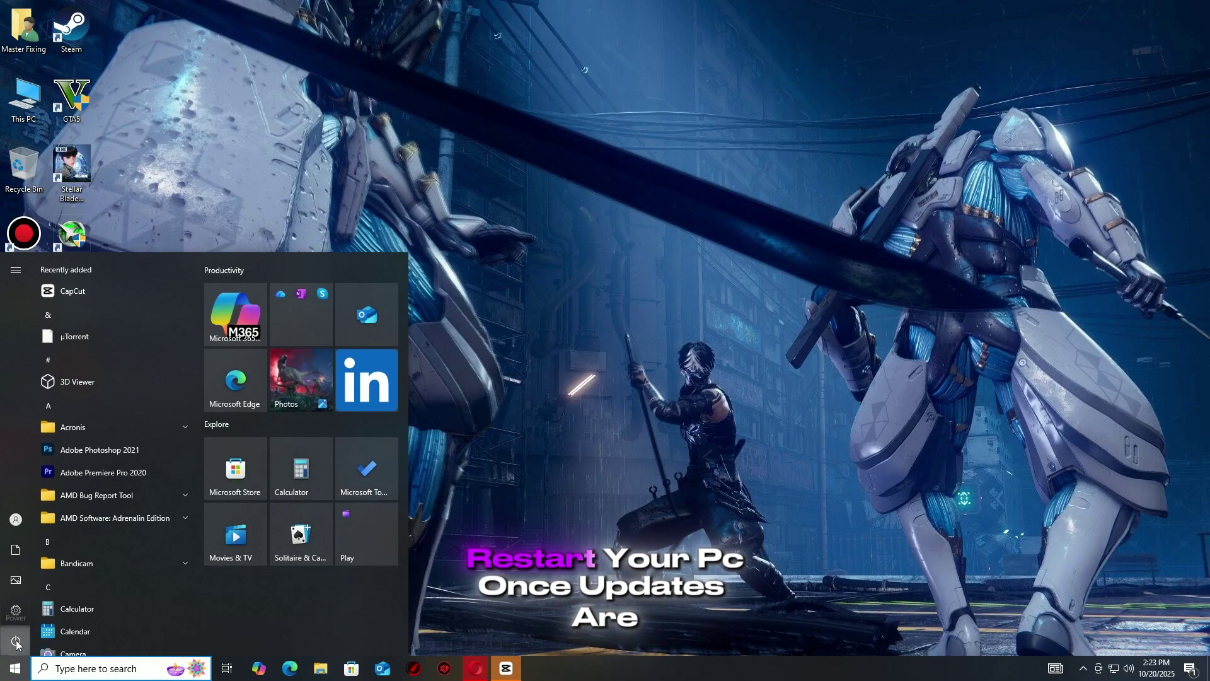
pyautogui.click(16, 640)
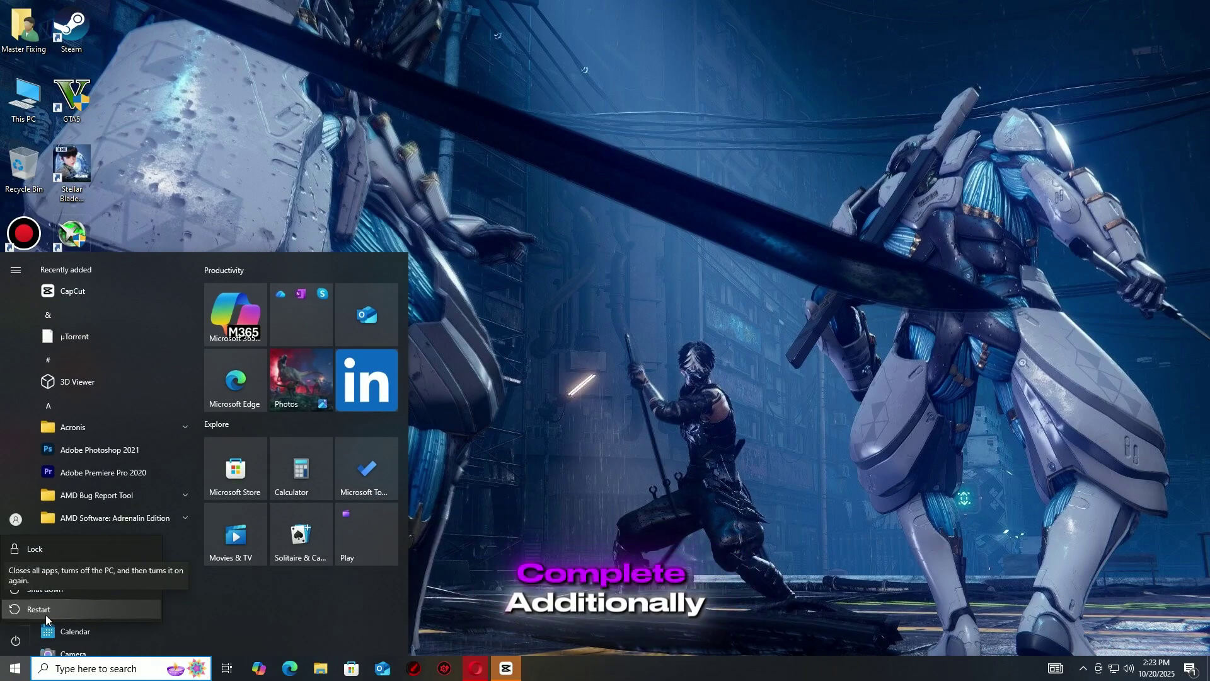
# - Restart the PC from the Start menu power options to finish applying the updates
pyautogui.click(84, 609)
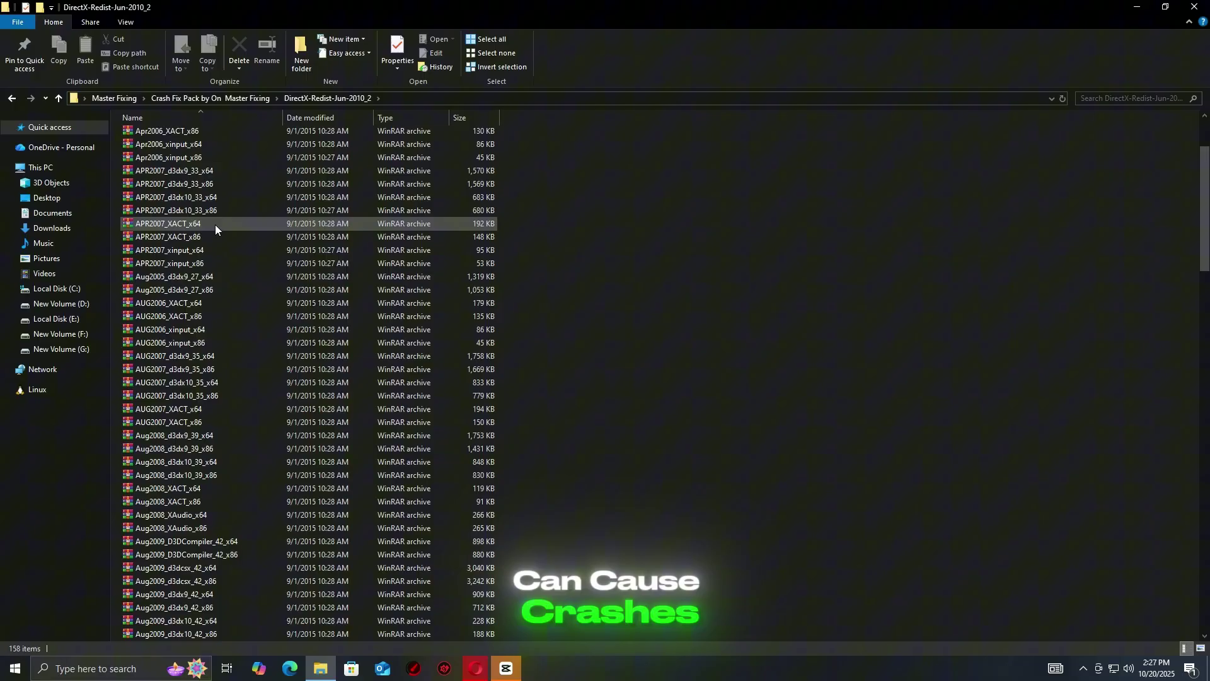
# - Run DXSETUP from DirectX-Redist-Jun-2010_2, accept the licence and install the DirectX runtime components
pyautogui.scroll(-12, 218, 220)
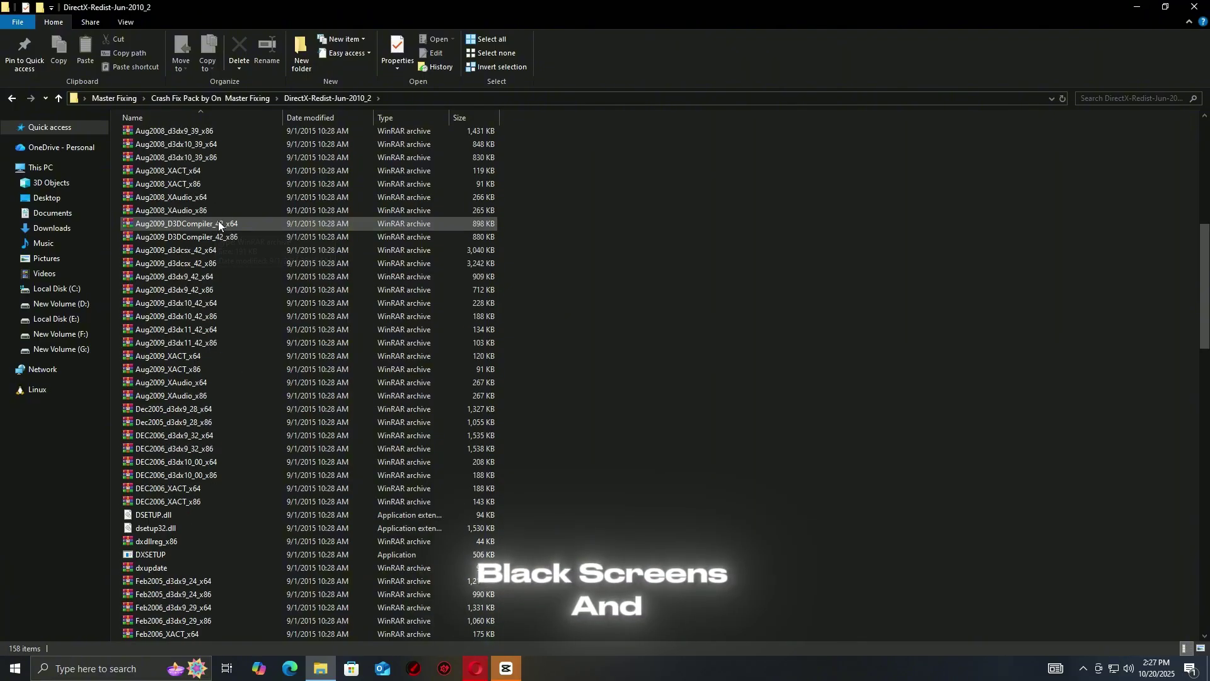
pyautogui.doubleClick(158, 397)
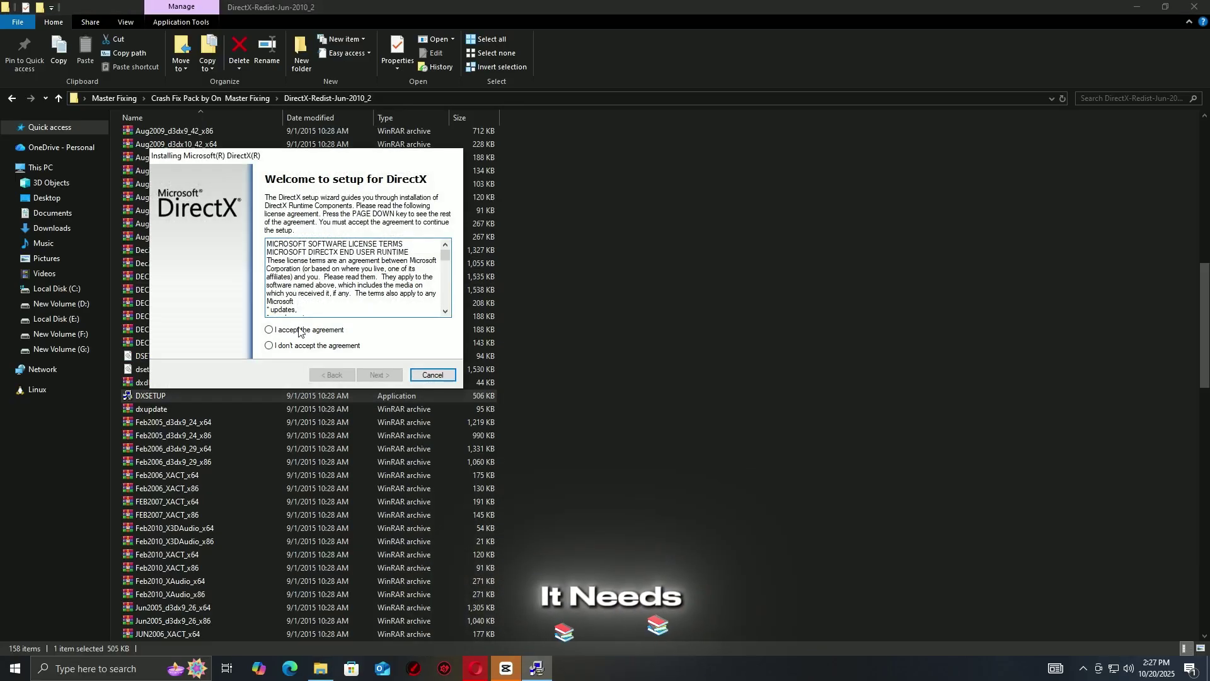
pyautogui.click(300, 332)
pyautogui.click(380, 375)
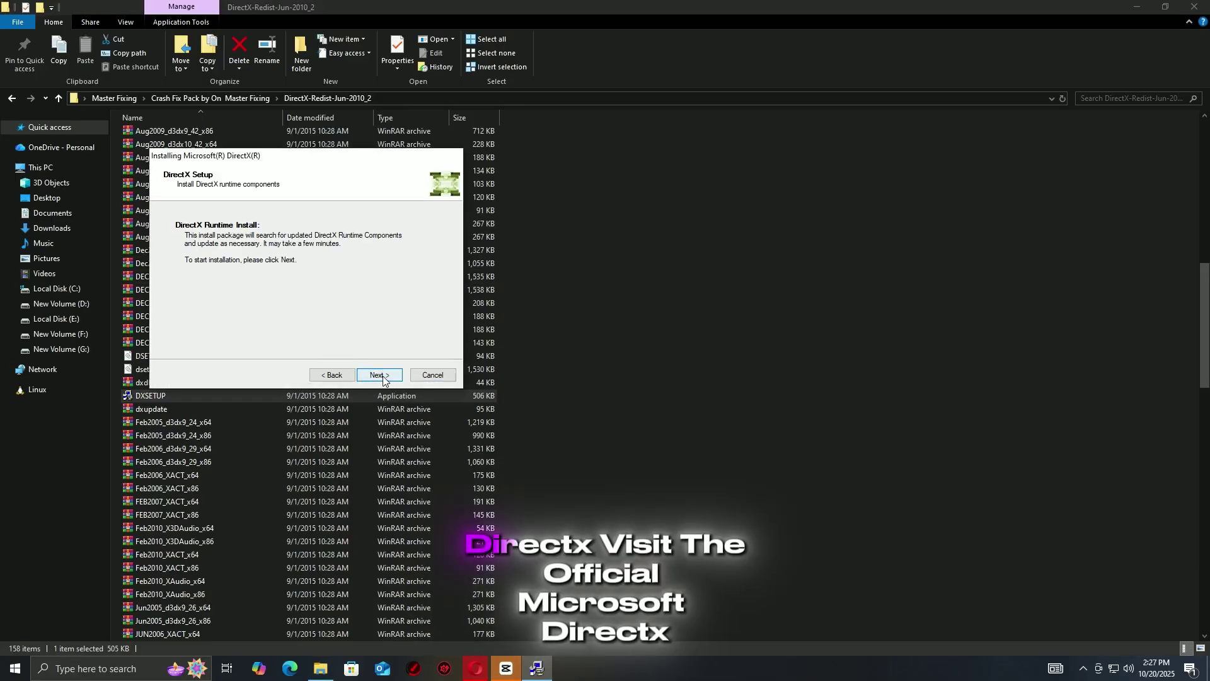
pyautogui.click(379, 374)
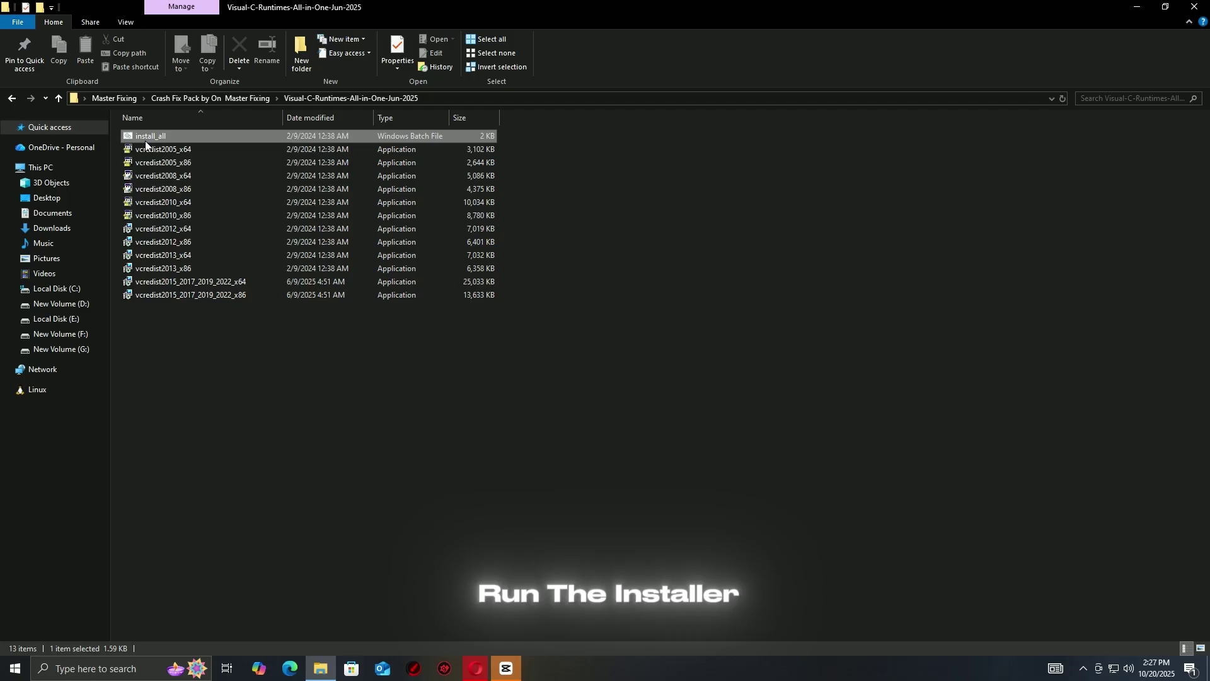
# - Run install_all from Visual-C-Runtimes-All-in-One-Jun-2025 and allow it through the UAC prompt
pyautogui.doubleClick(177, 135)
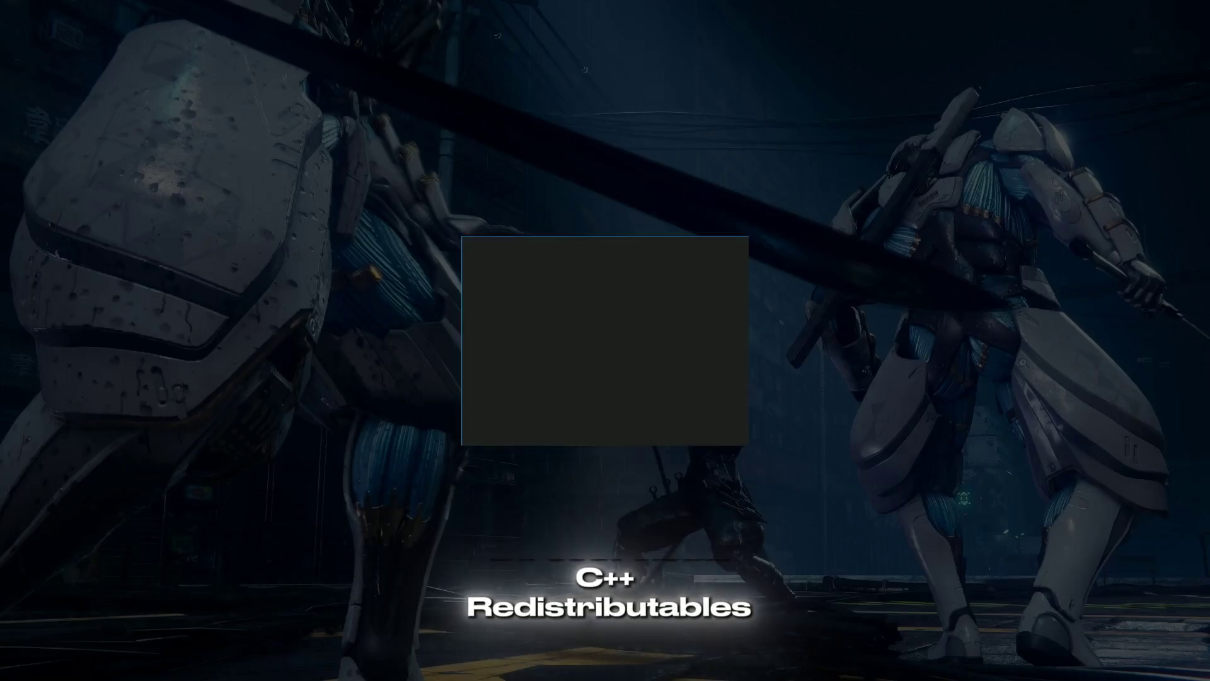
pyautogui.click(543, 421)
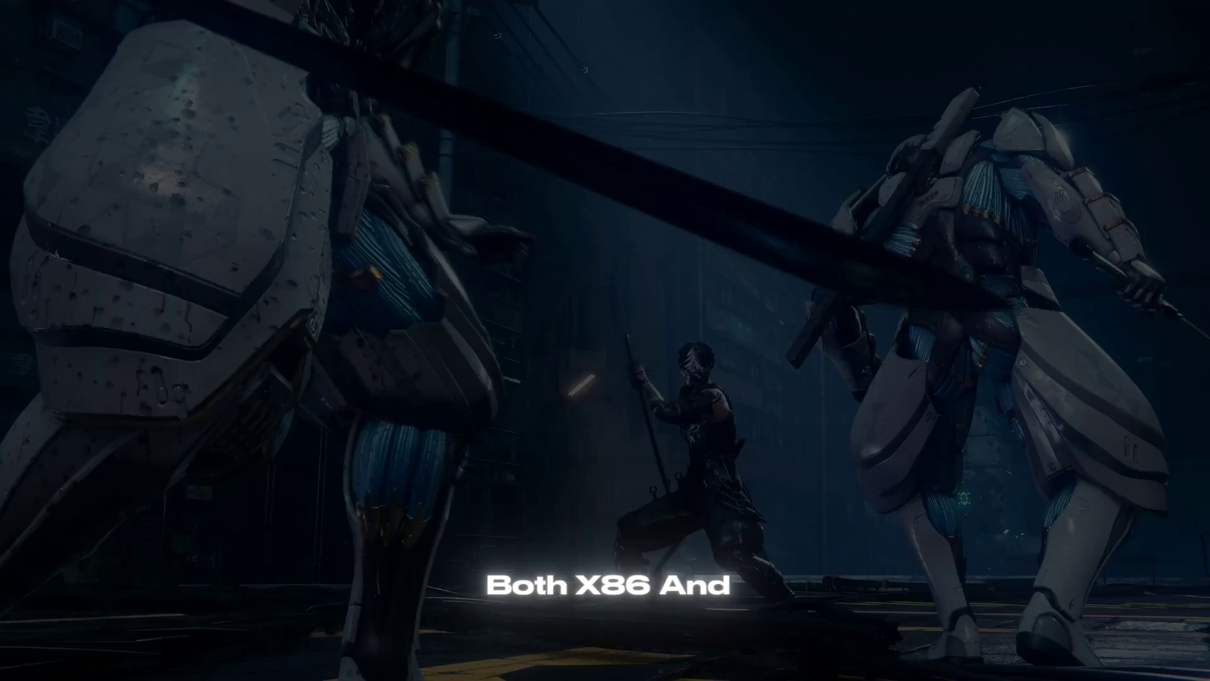
# - Restart Windows via the Start menu power button once the Visual C++ runtimes finish
pyautogui.click(543, 420)
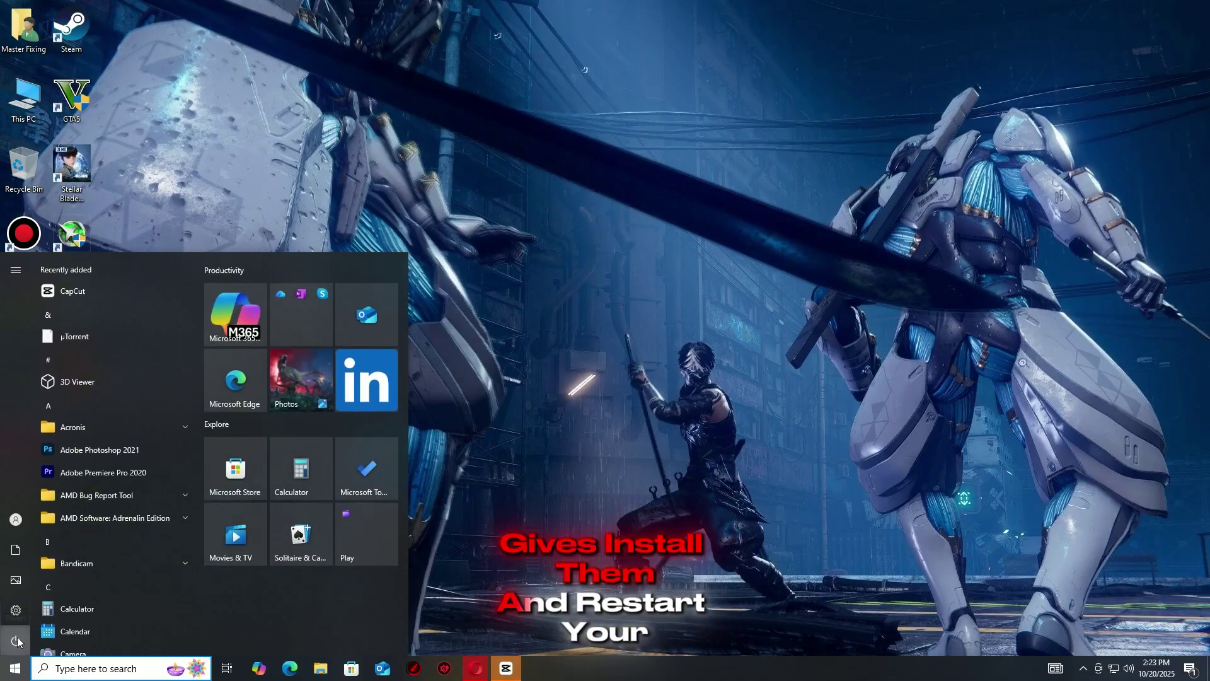
pyautogui.click(17, 642)
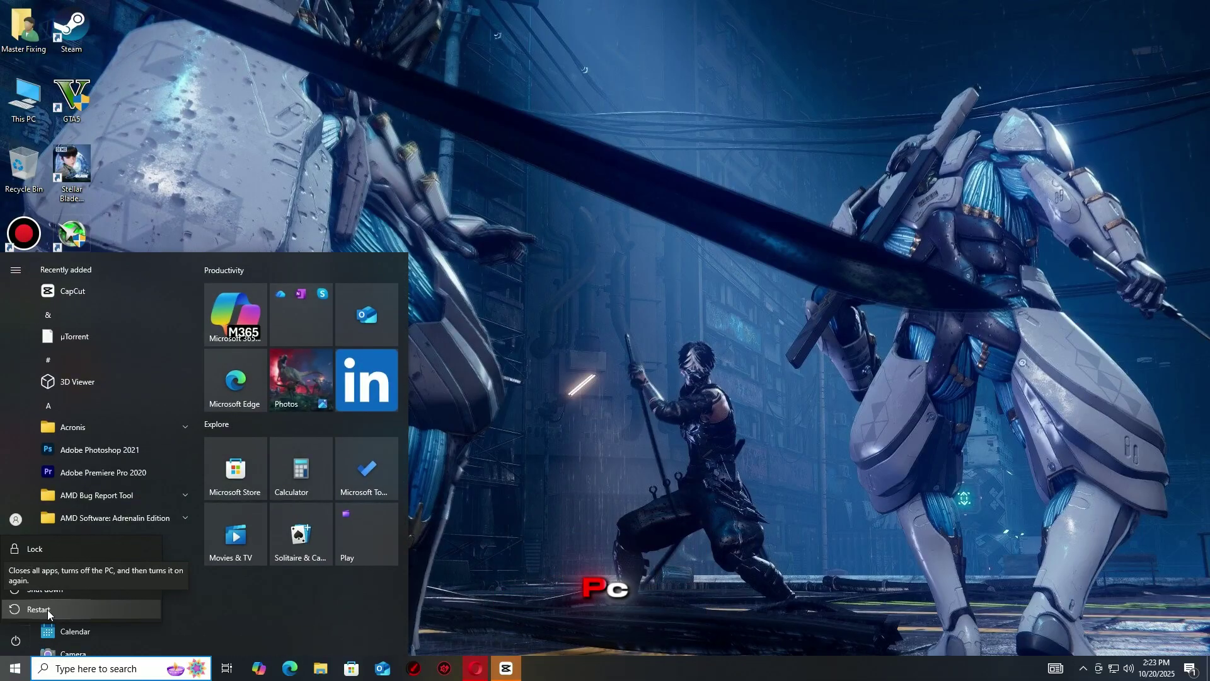
pyautogui.click(77, 615)
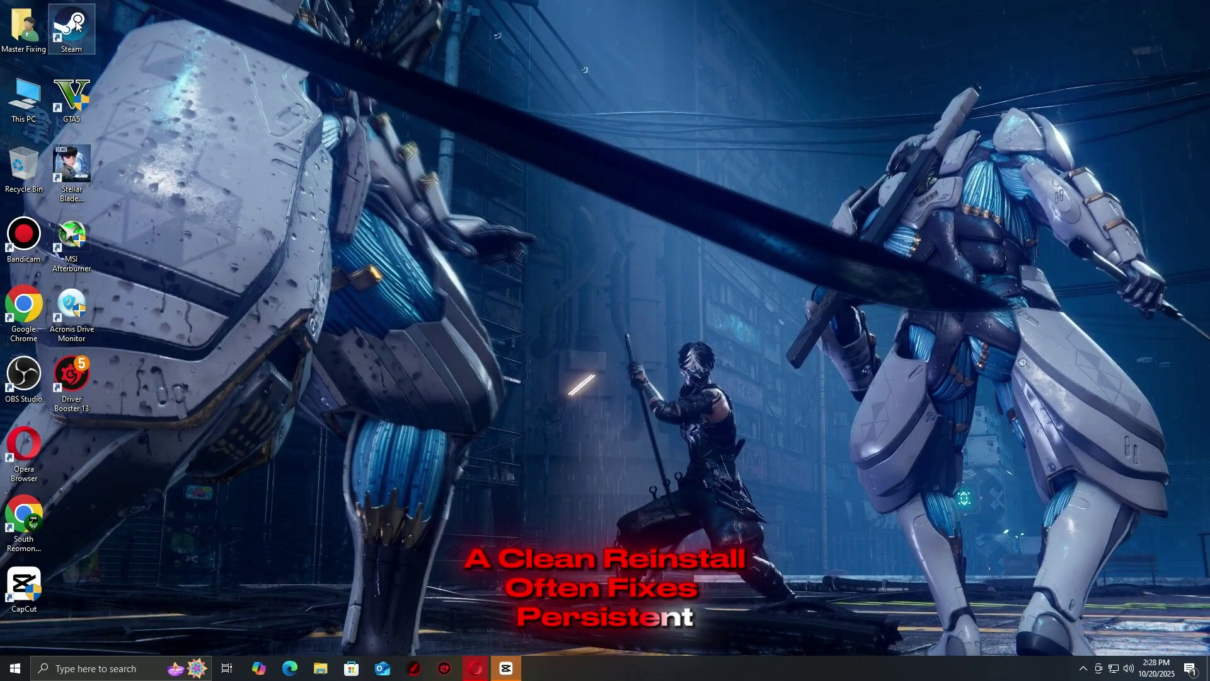
# - Launch Steam and bring up the Manage options for Stellar Blade™ Demo in the Library
pyautogui.doubleClick(84, 24)
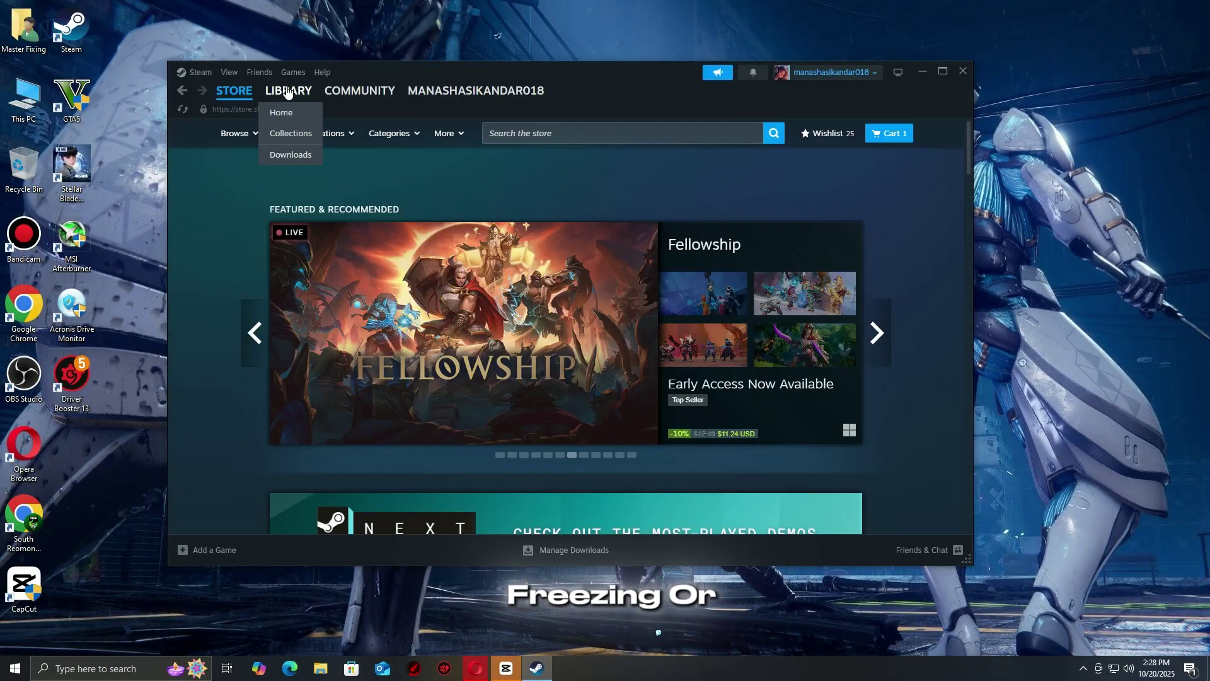
pyautogui.click(289, 92)
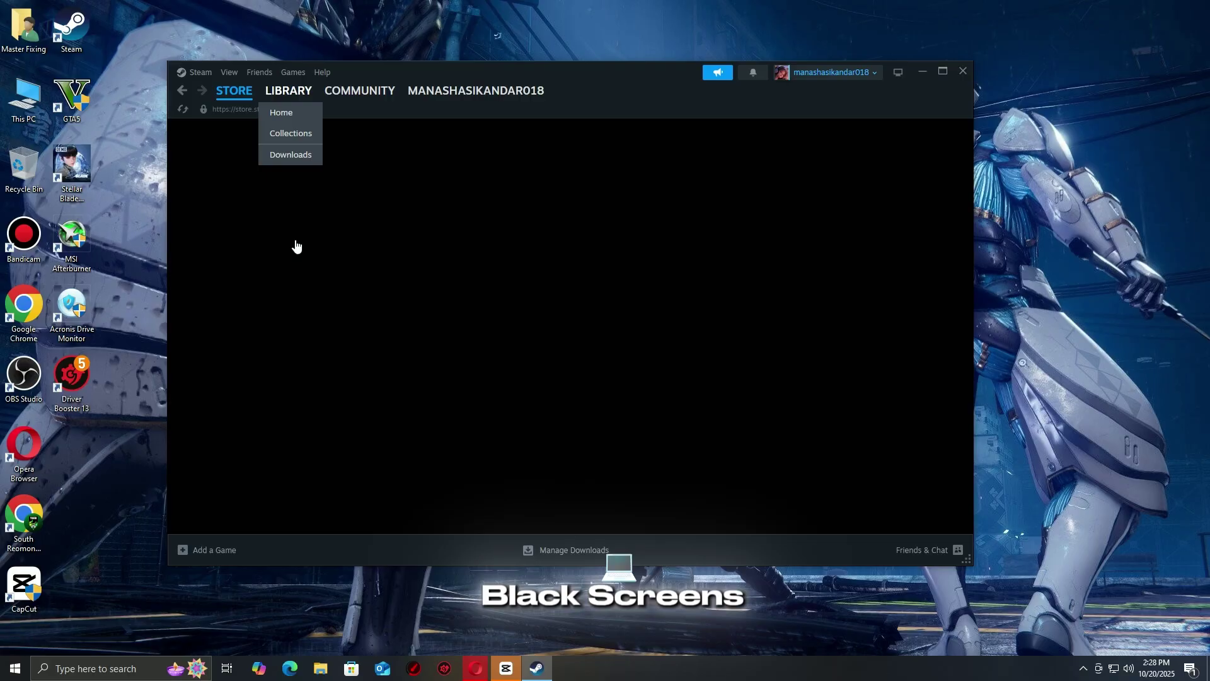
pyautogui.rightClick(224, 493)
pyautogui.moveTo(256, 456)
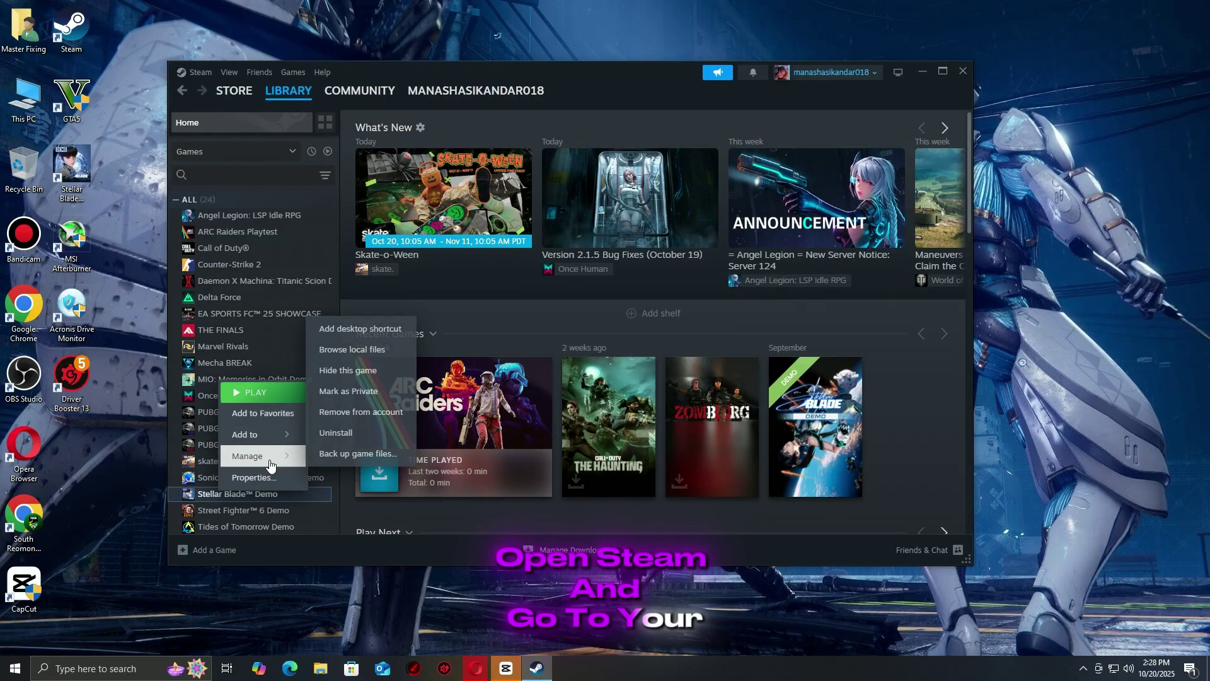